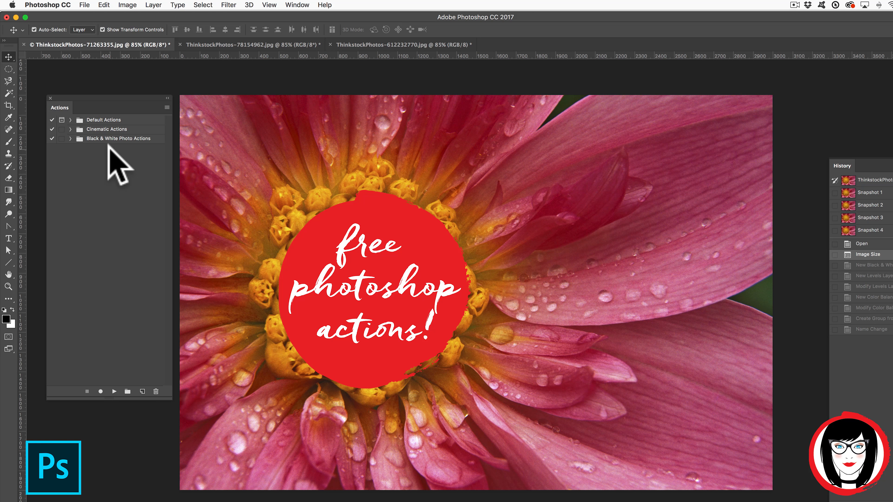
Bring up the ThinkstockPhotos-612232770 smoothie bowl photo with Default Actions expanded to show grayscale and resize.
key("ctrl")
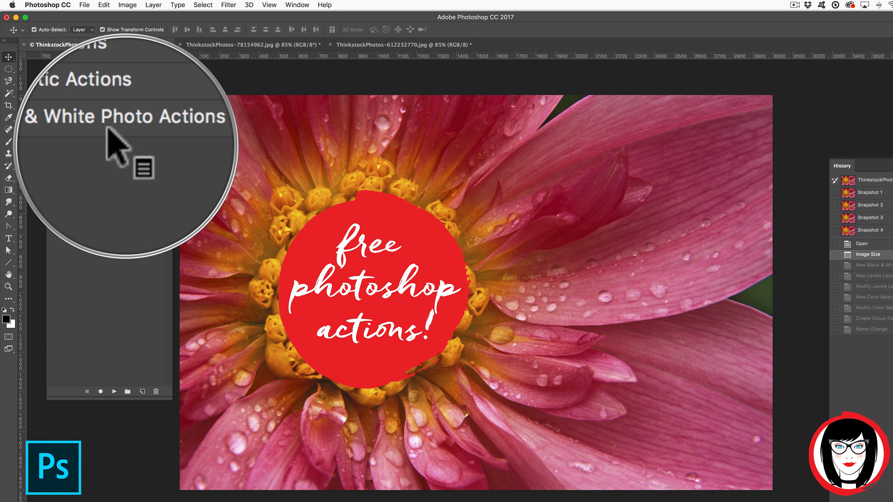
key("ctrl")
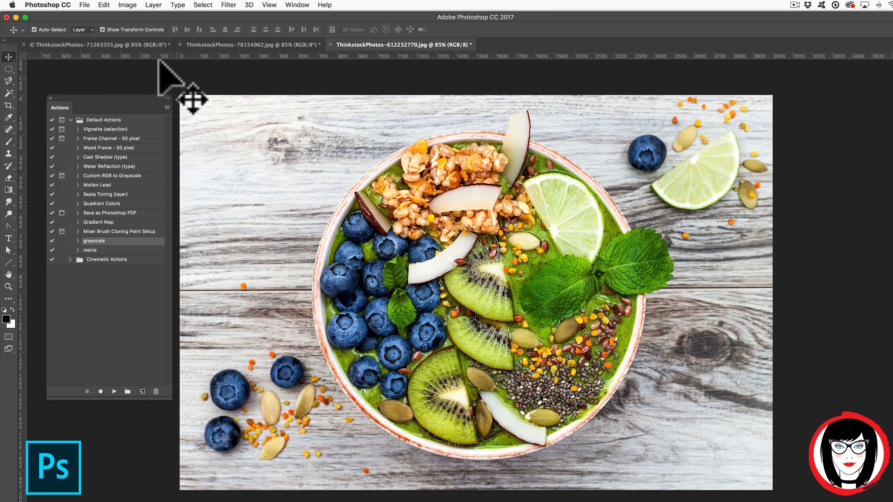
left_click(78, 138)
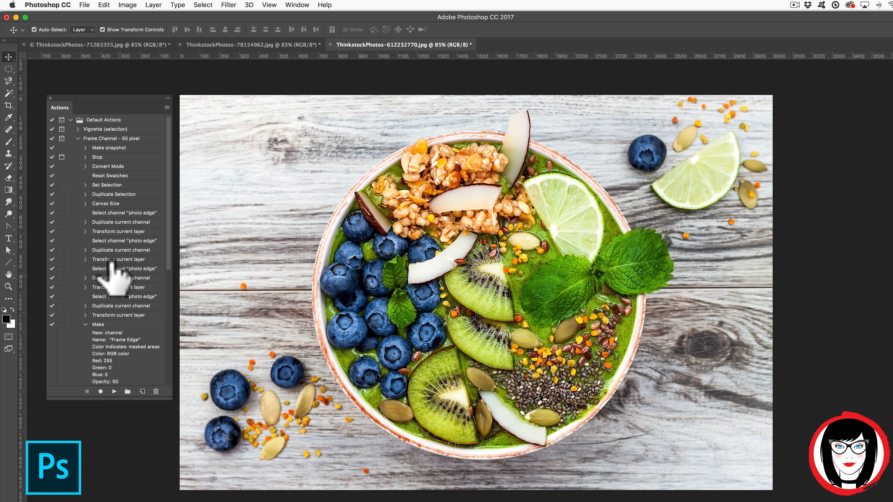
scroll(110, 262, "down", 8)
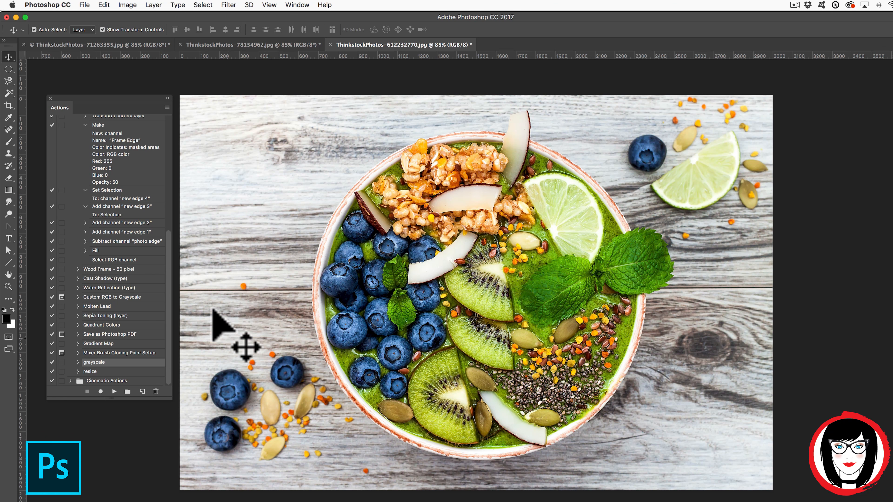
left_click(114, 391)
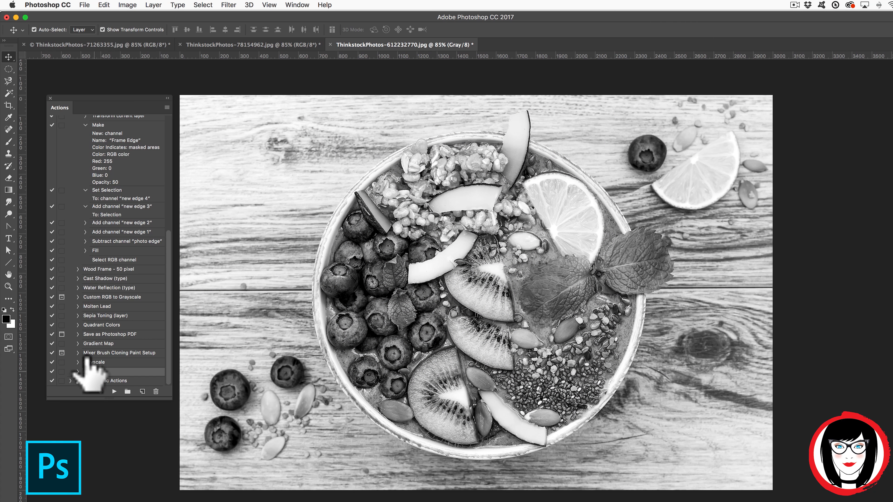
left_click(114, 392)
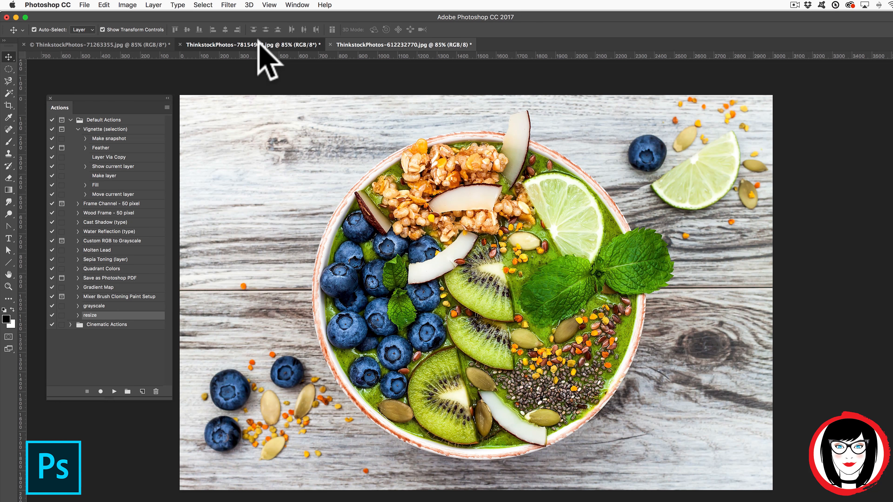
Run the resize action on the yoga beach photo and the smoothie bowl photo.
left_click(253, 45)
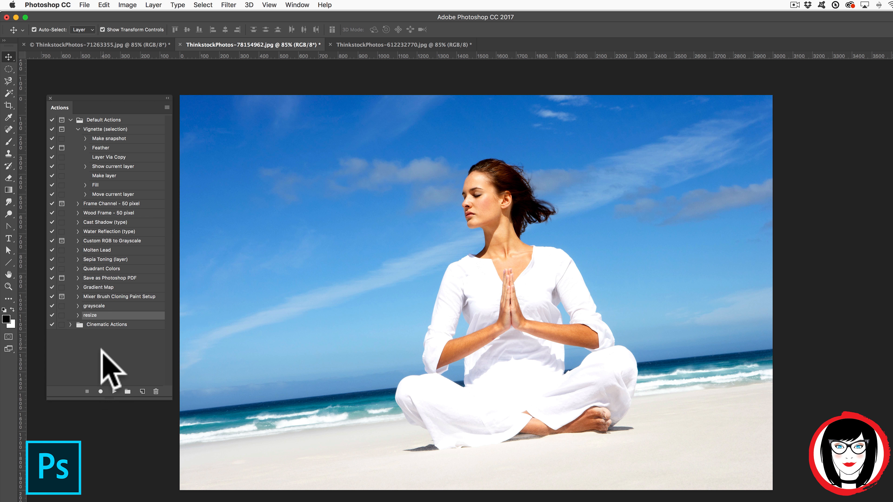
left_click(101, 391)
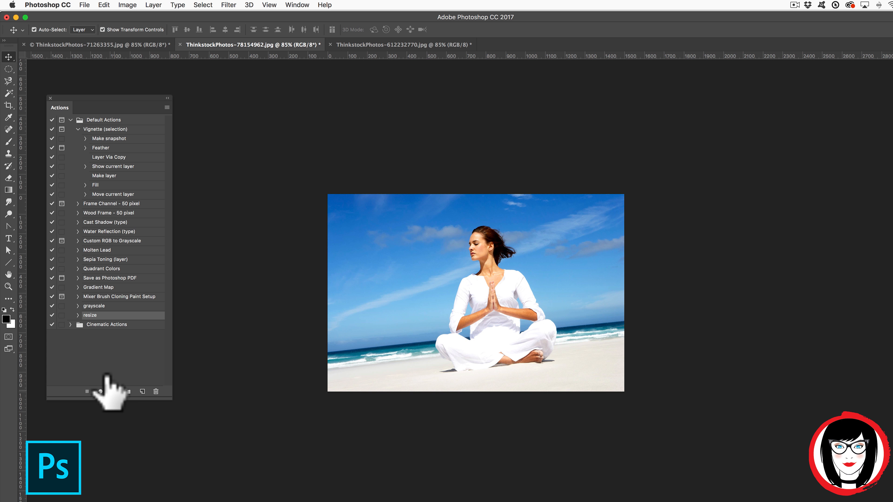
left_click(385, 45)
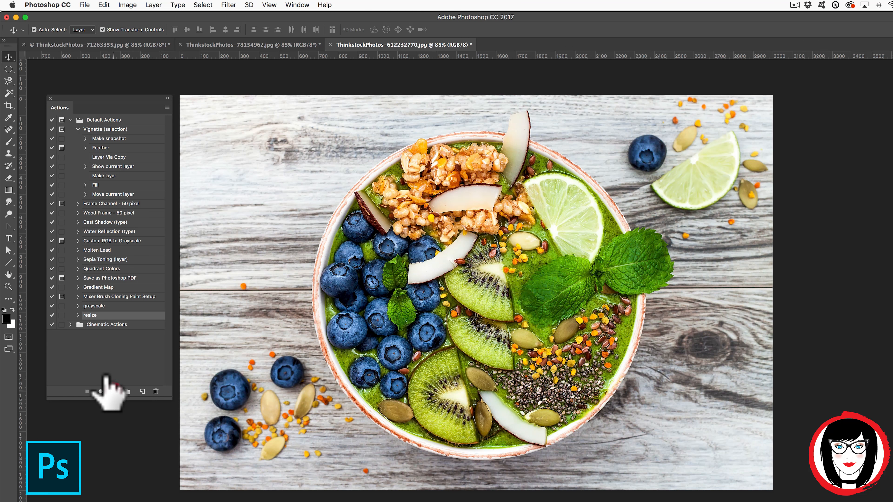
left_click(114, 391)
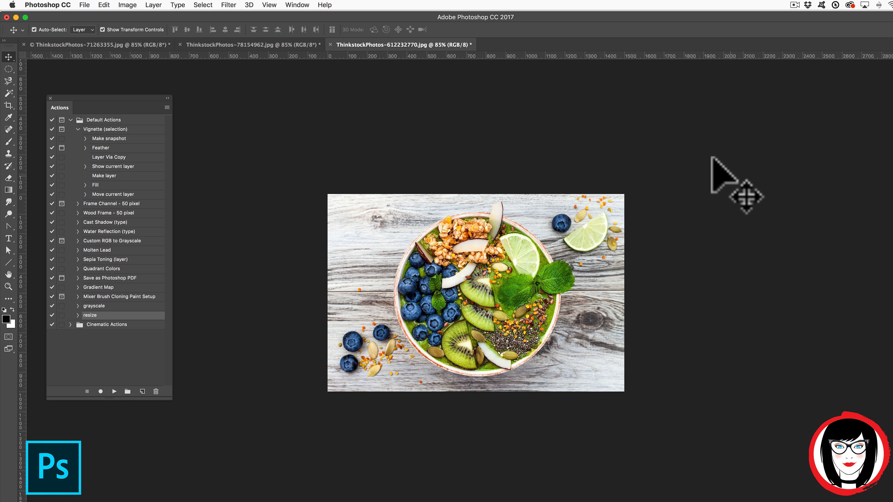
left_click(130, 45)
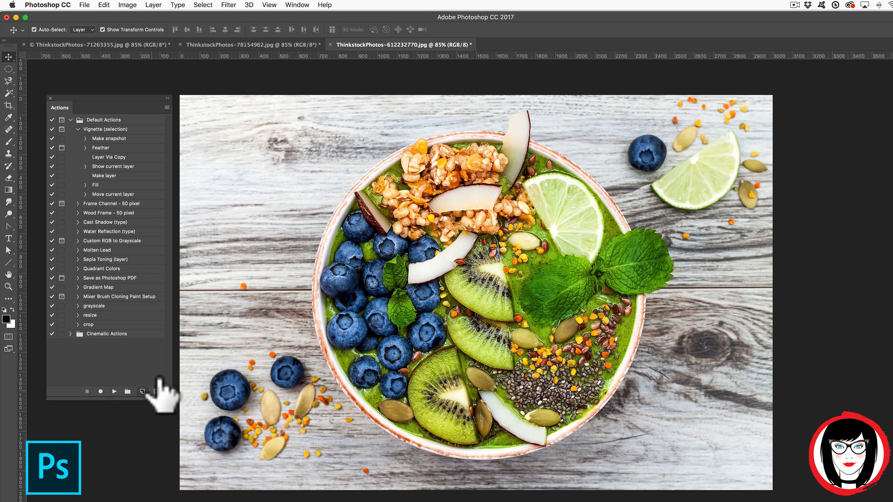
Play the crop action on the smoothie bowl, yoga beach and pink flower photos.
left_click(90, 324)
left_click(113, 390)
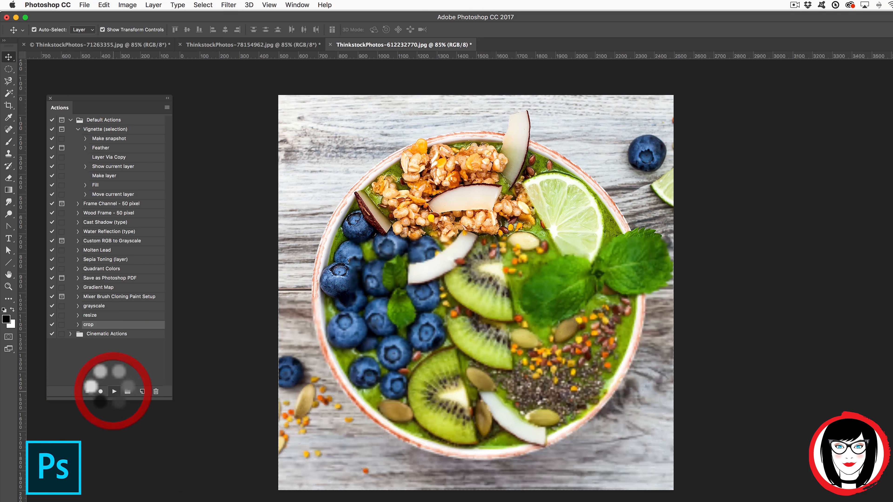
left_click(220, 47)
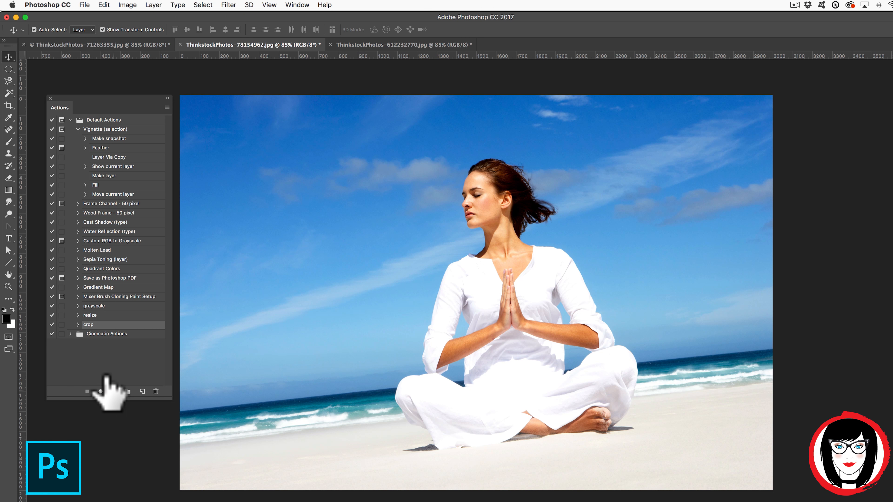
left_click(114, 391)
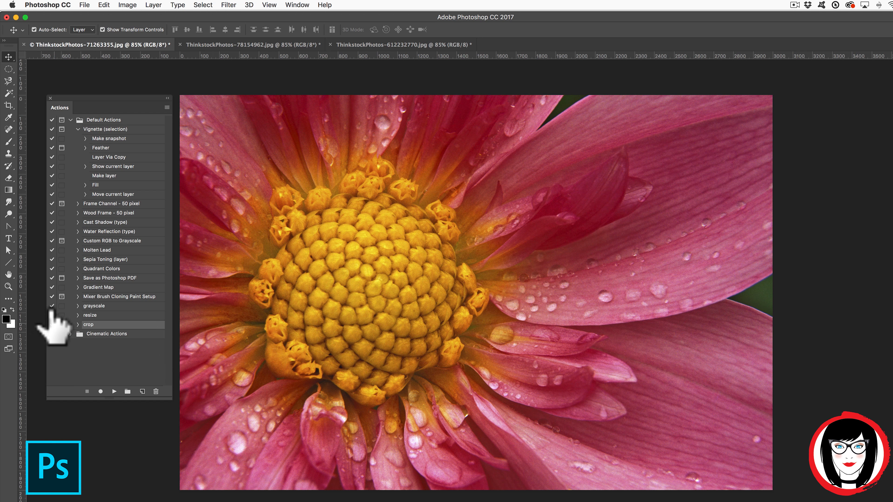
left_click(114, 391)
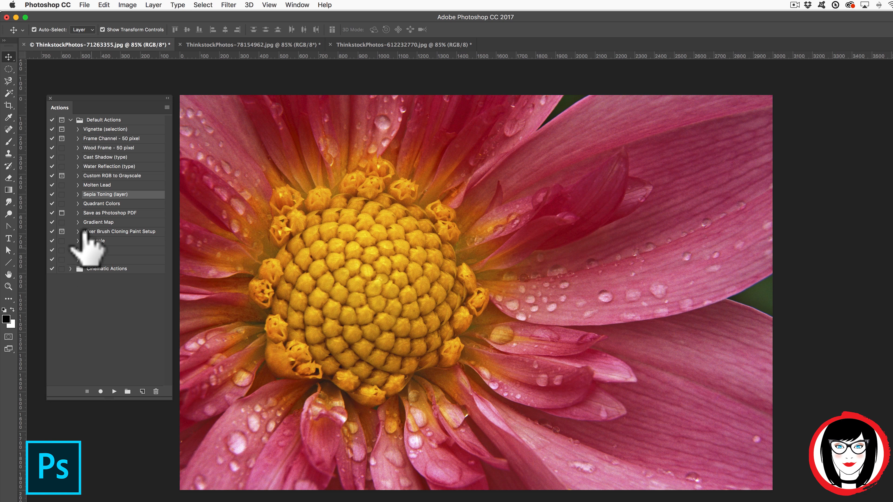
Run the grayscale action on the pink flower, yoga beach and smoothie bowl photos.
left_click(88, 240)
left_click(114, 391)
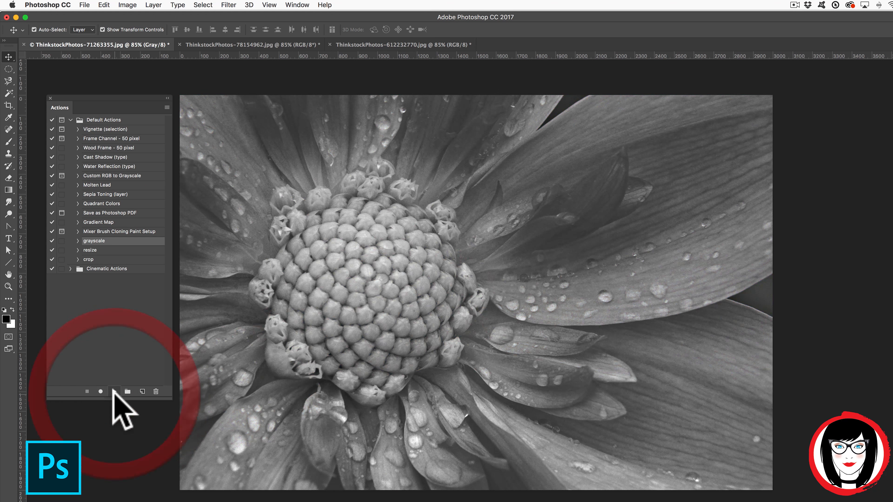
left_click(231, 45)
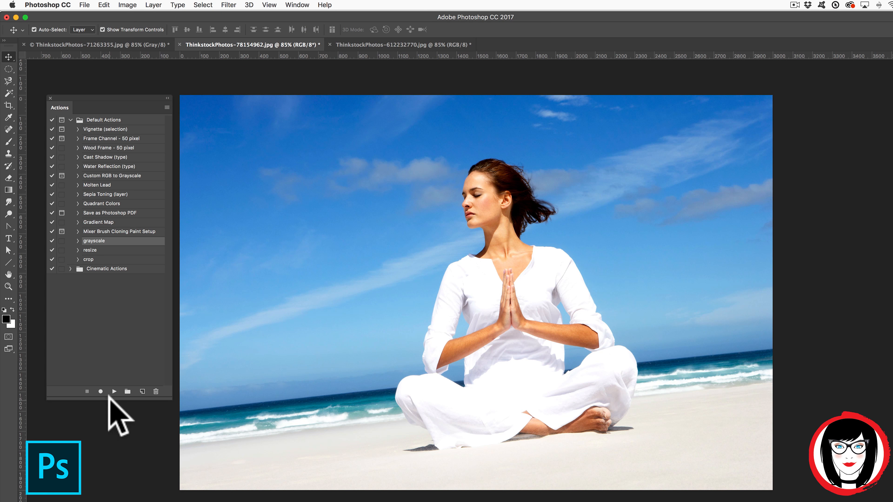
left_click(114, 392)
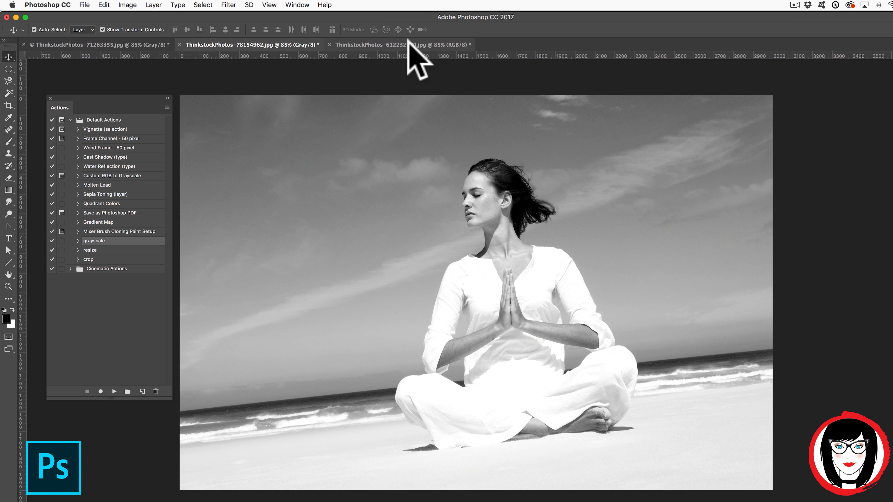
left_click(409, 45)
left_click(114, 391)
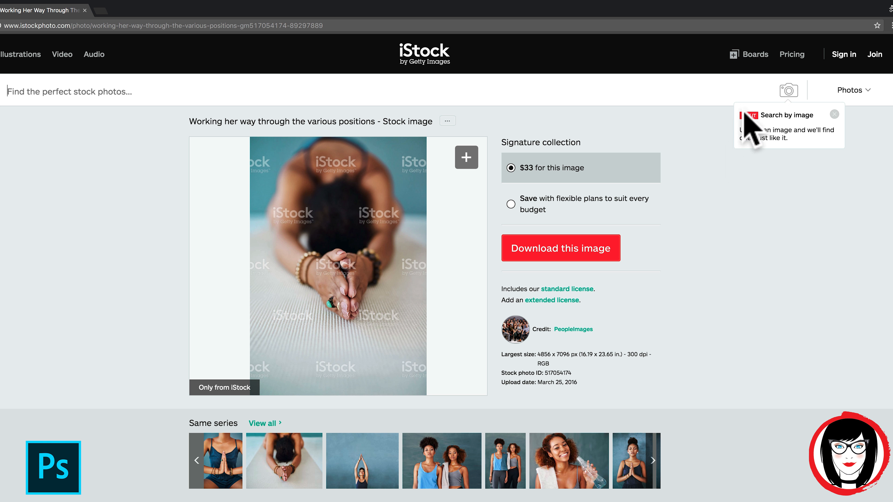
left_click(796, 140)
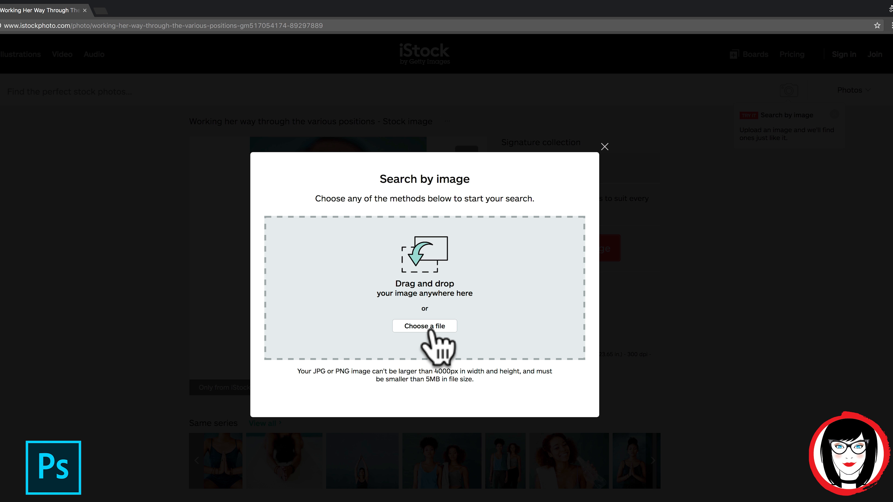
left_click(604, 147)
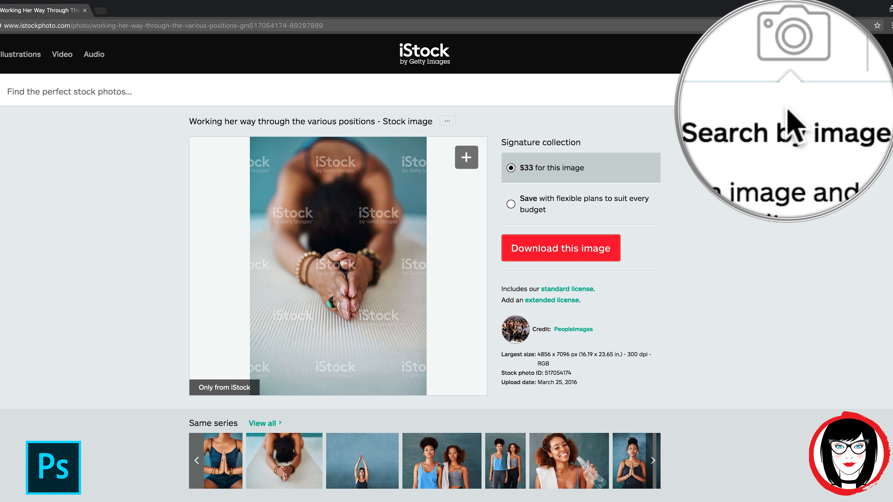
scroll(169, 454, "down", 3)
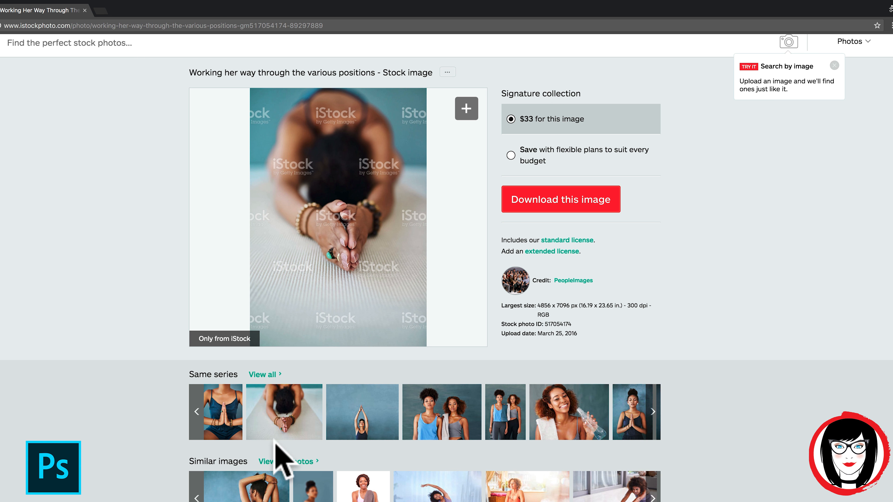
scroll(158, 459, "down", 2)
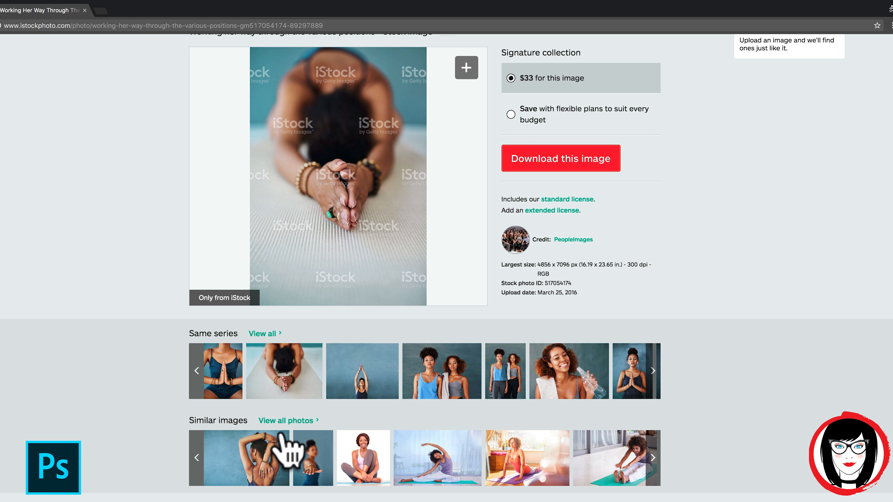
scroll(146, 449, "down", 3)
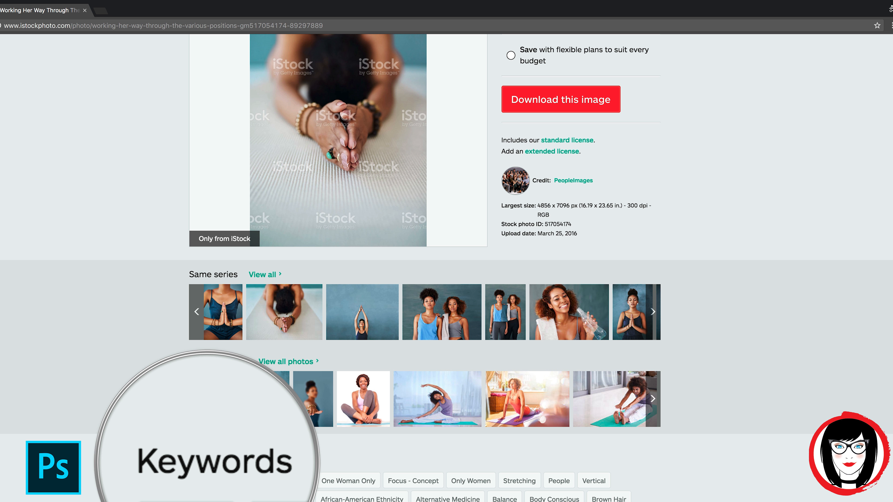
scroll(841, 281, "down", 1)
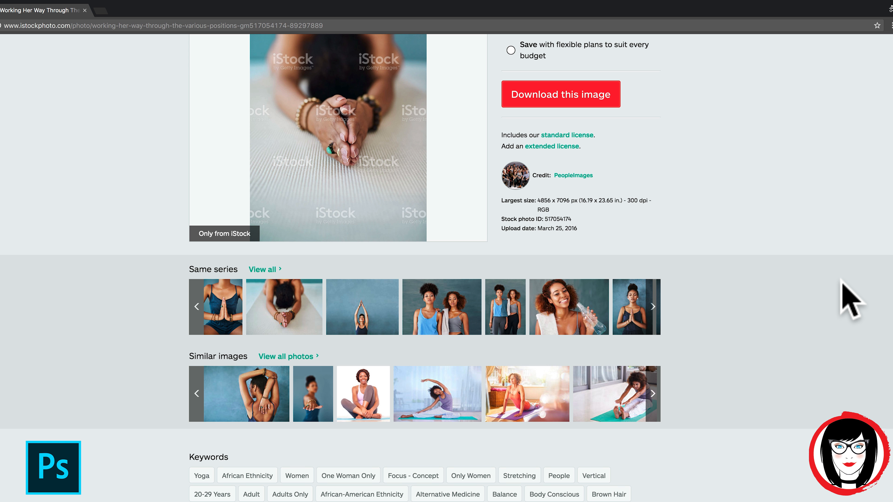
scroll(851, 299, "up", 3)
scroll(842, 281, "up", 4)
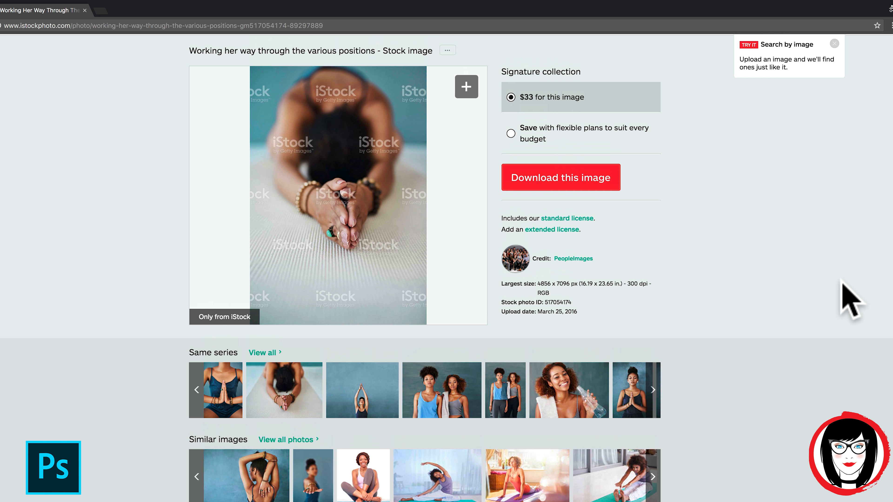
scroll(851, 299, "up", 2)
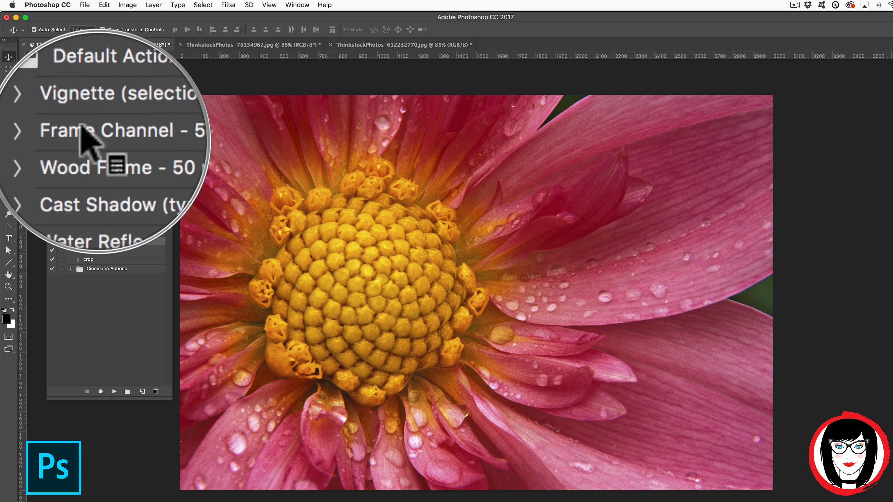
Collapse Default Actions, then expand and collapse the Cinematic Actions set.
left_click(70, 119)
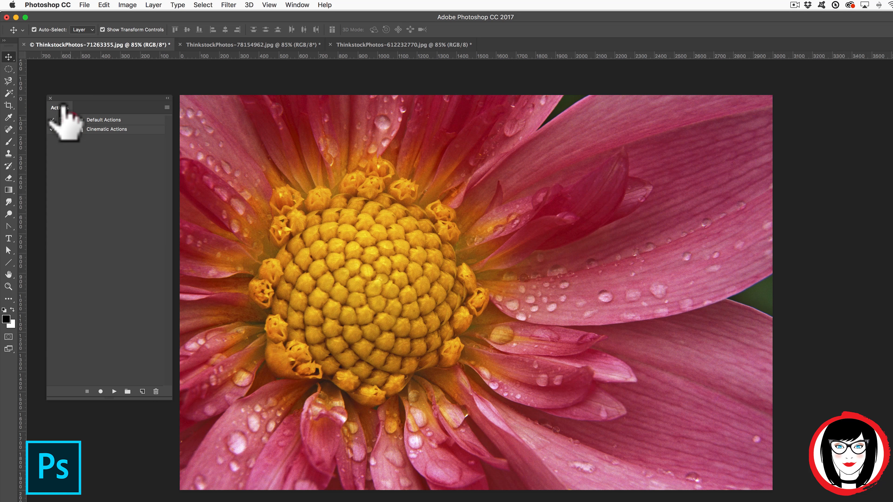
left_click(69, 129)
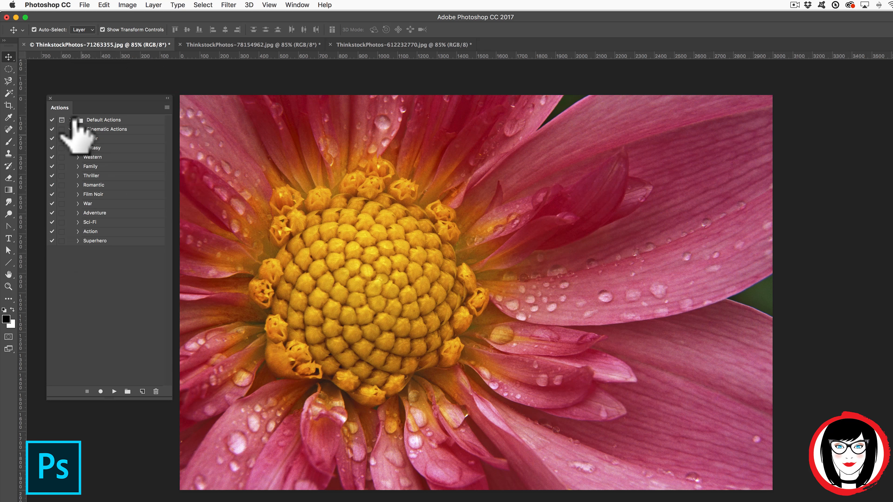
left_click(71, 129)
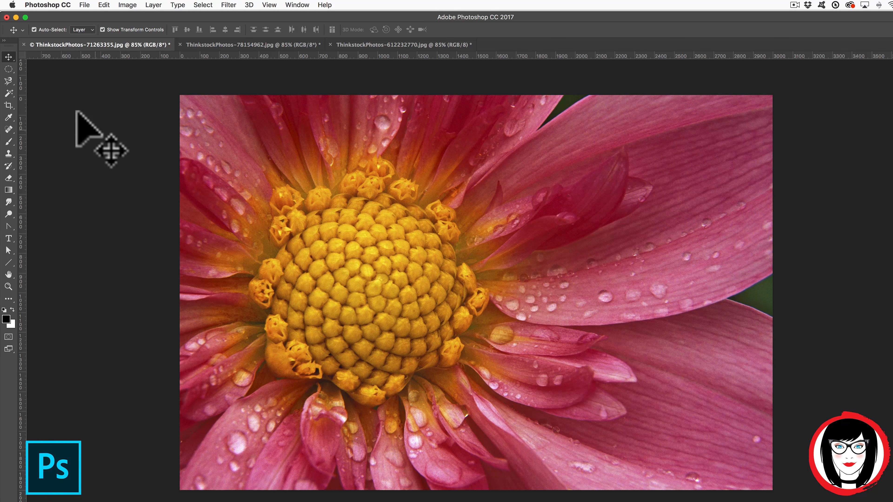
Show the smoothie bowl photo with Window > Actions reopened and Default Actions expanded.
left_click(386, 45)
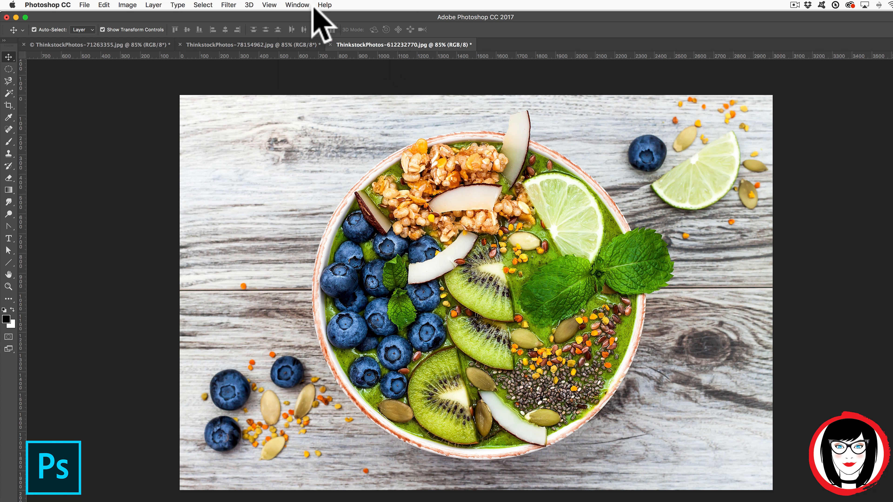
left_click(298, 5)
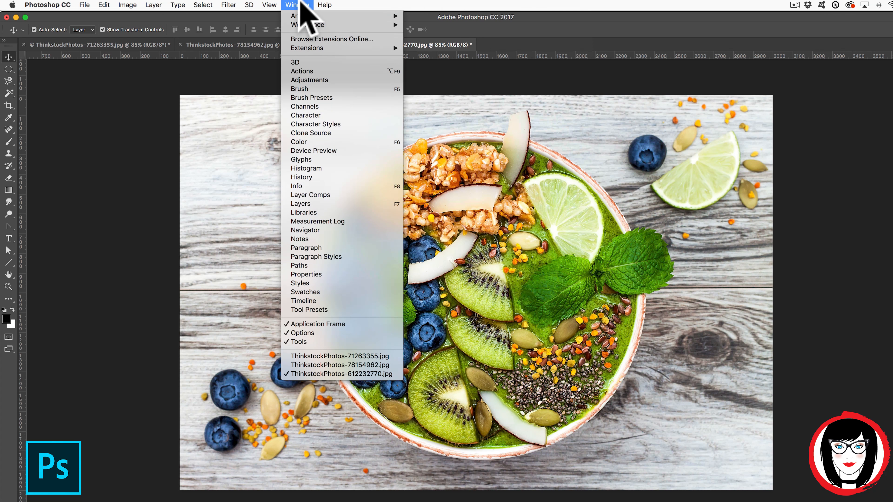
left_click(314, 72)
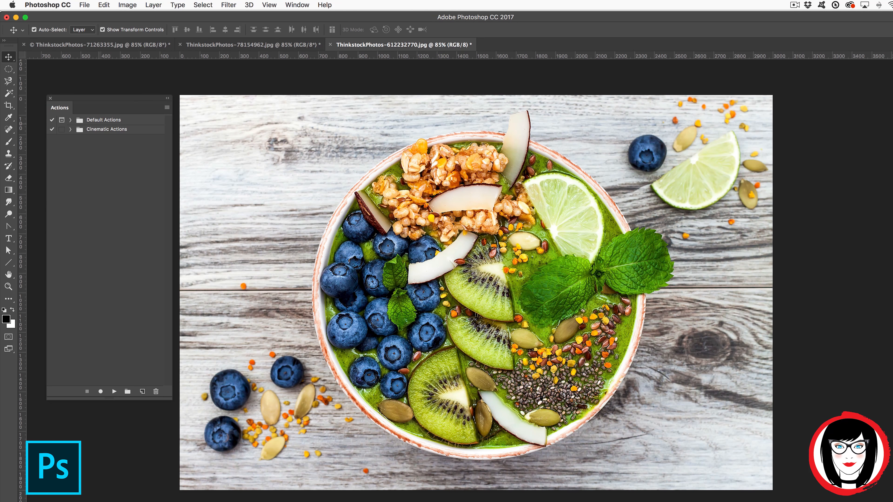
left_click(70, 119)
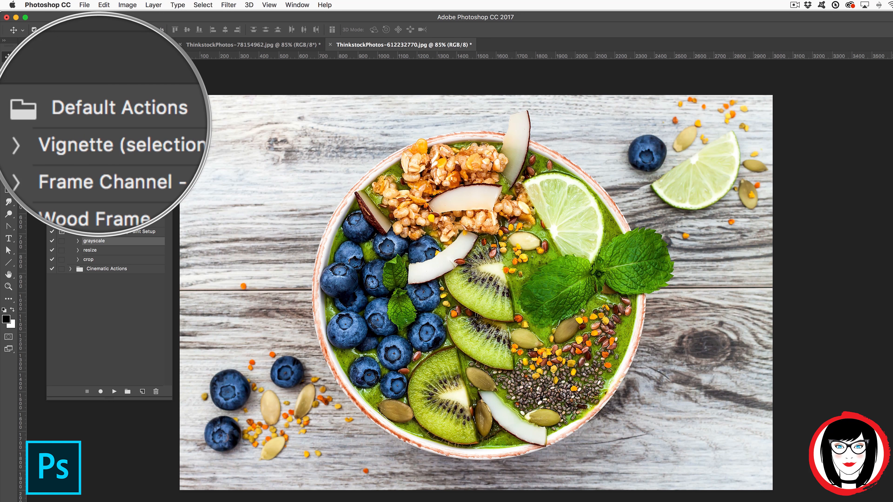
key("z")
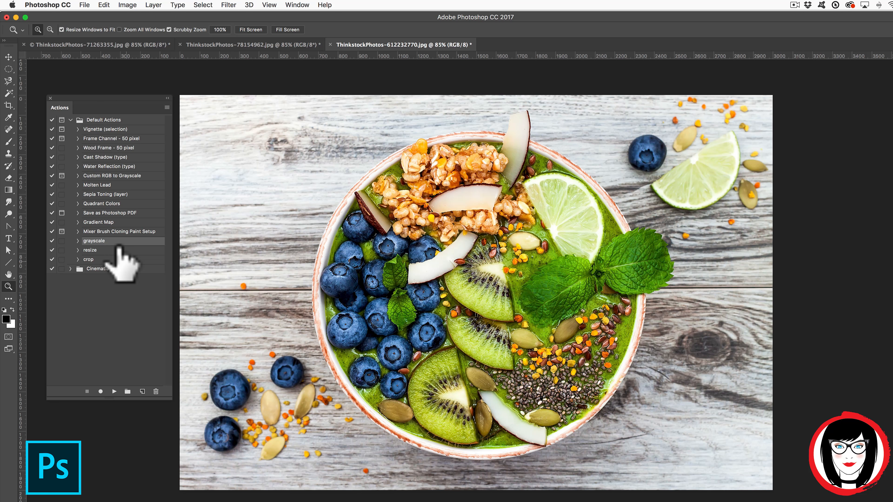
Delete the grayscale, resize and crop actions from Default Actions, confirming the crop deletion with OK.
key("ctrl")
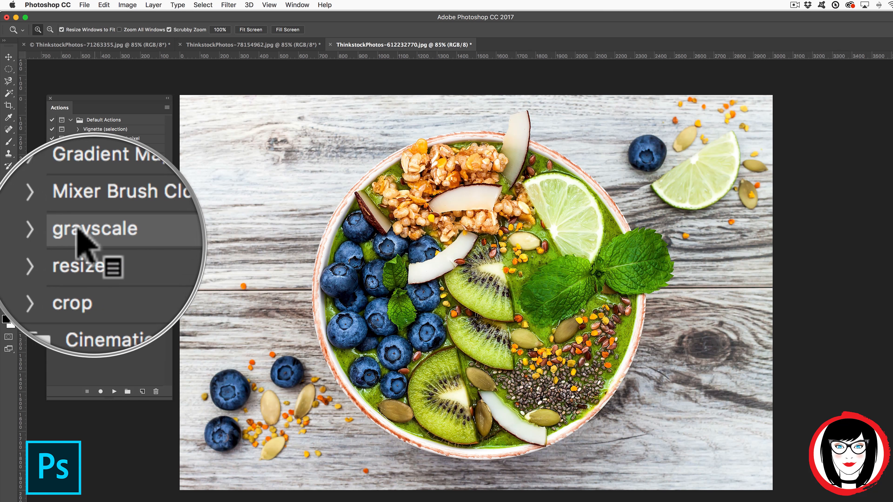
key("ctrl")
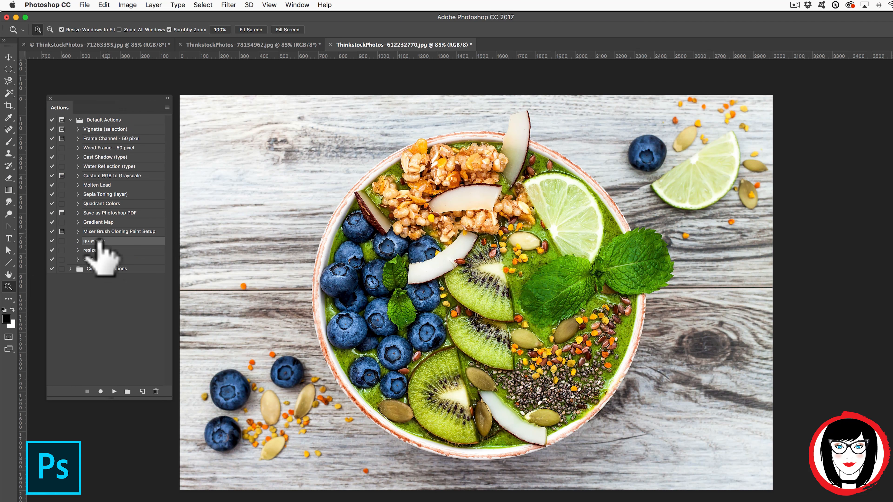
key("ctrl")
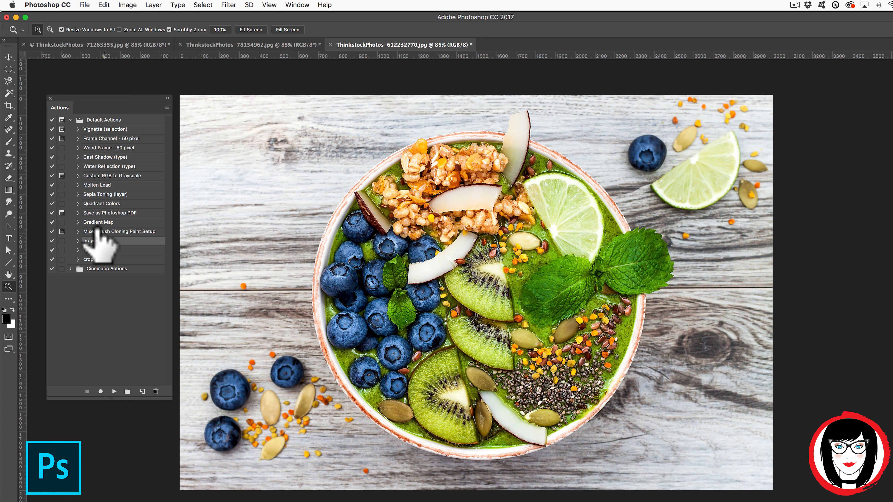
left_click_drag(130, 245, 155, 392)
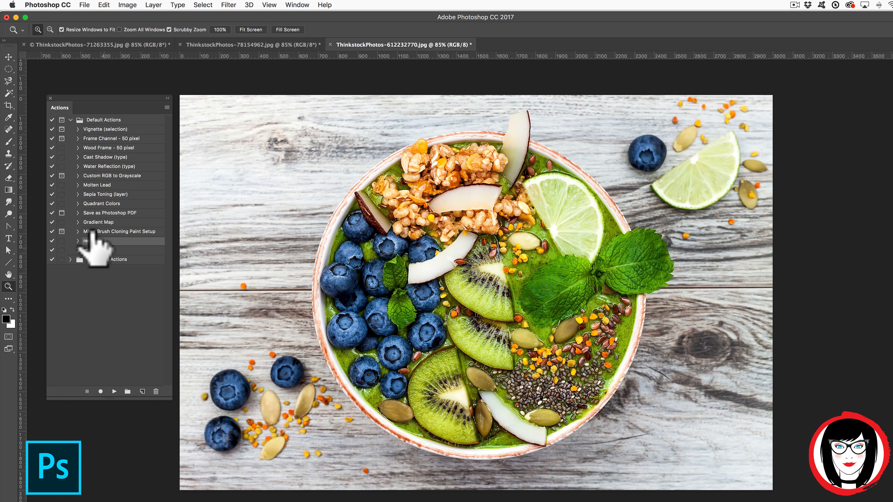
left_click_drag(94, 235, 156, 392)
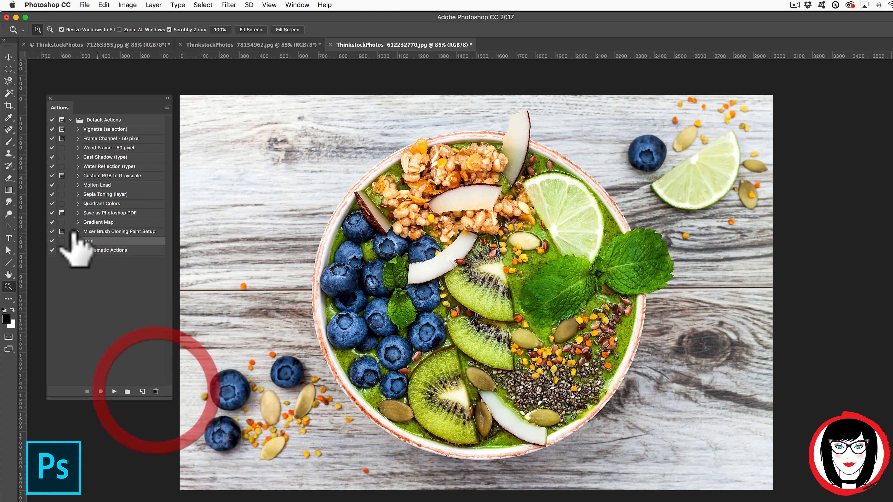
key("ctrl")
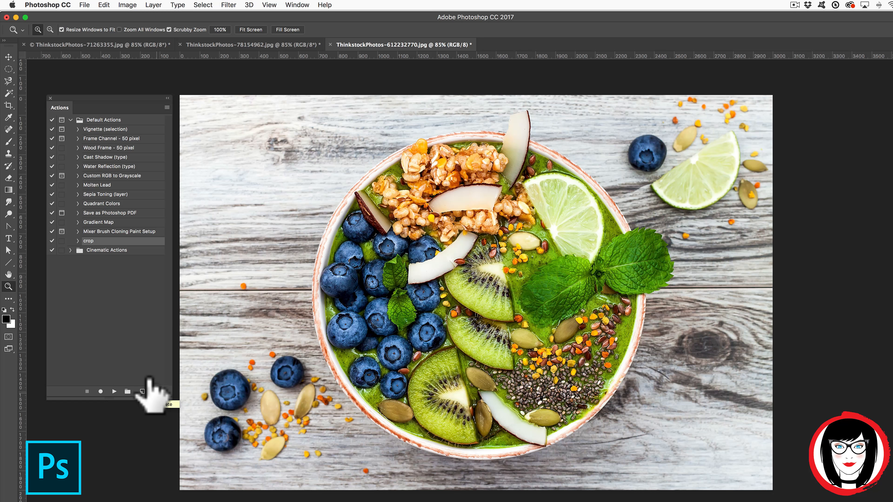
left_click(156, 391)
left_click(546, 180)
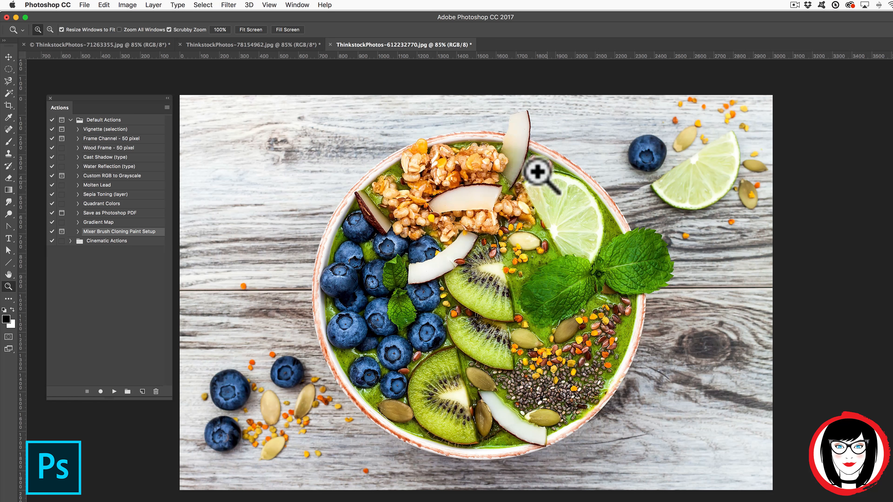
left_click(168, 108)
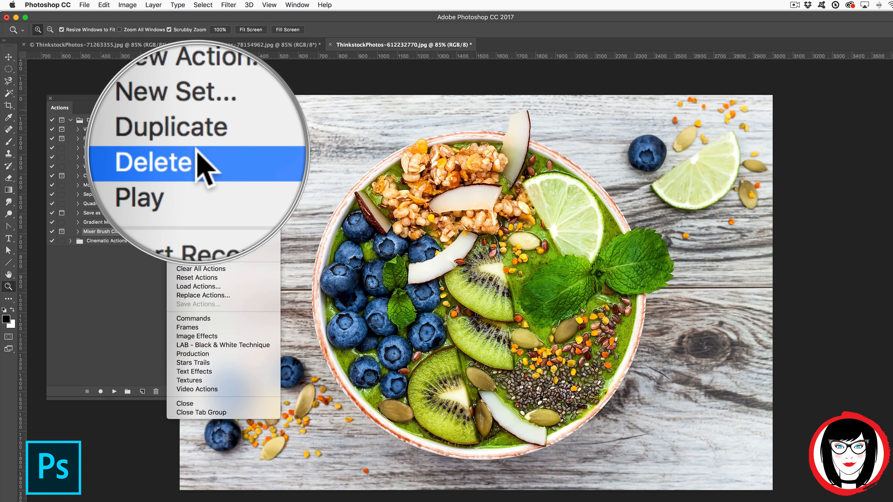
left_click(132, 265)
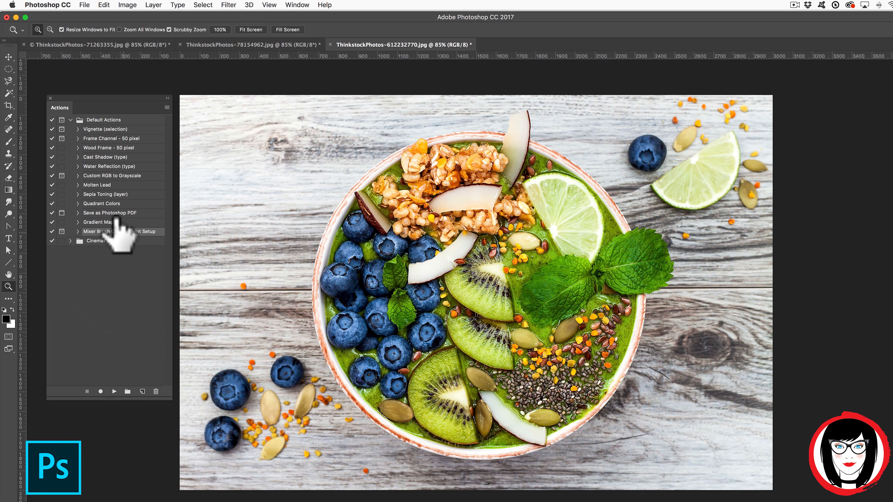
left_click(167, 107)
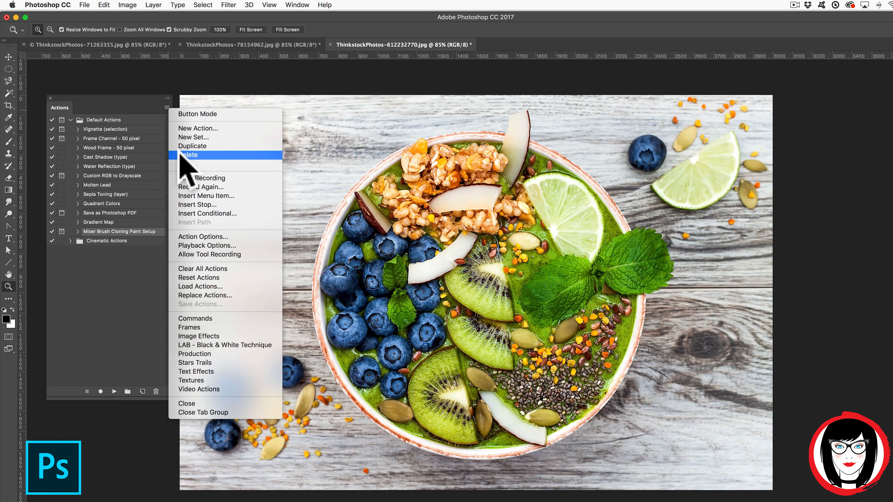
left_click(127, 261)
left_click(88, 240)
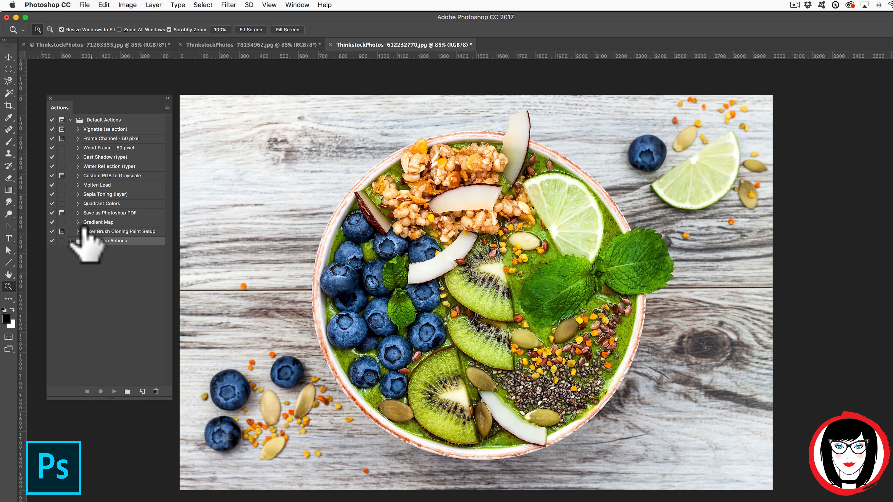
left_click_drag(90, 234, 126, 230)
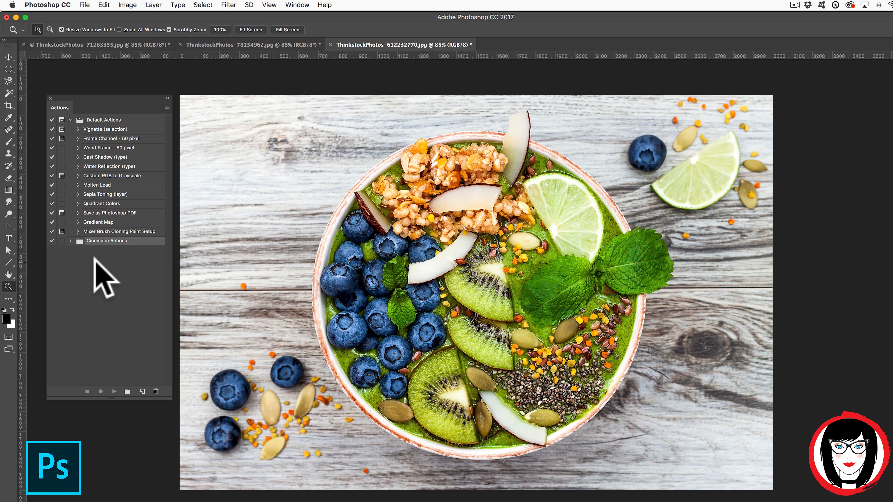
key("ctrl")
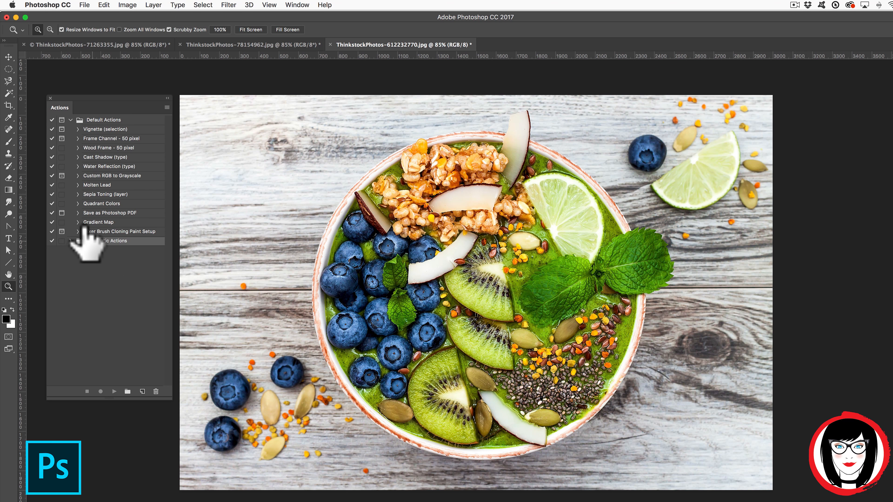
Collapse the Default Actions set and bring up the Actions panel options menu.
left_click(167, 107)
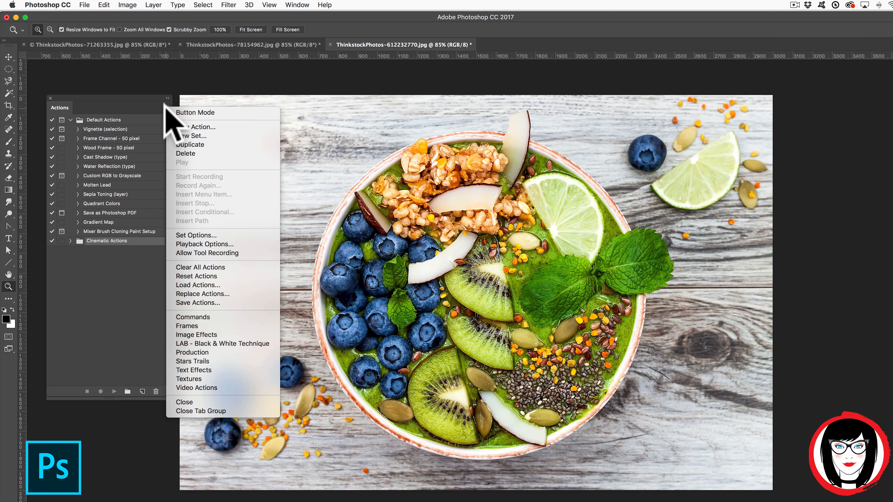
left_click(153, 106)
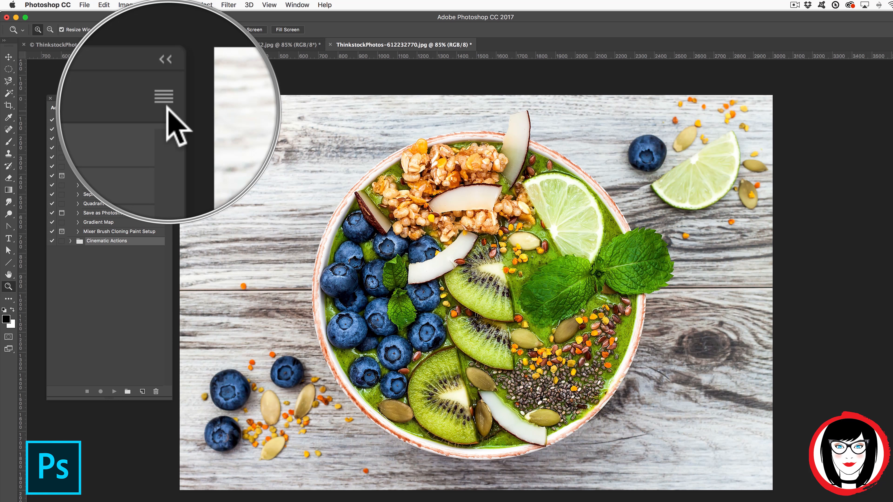
left_click(168, 108)
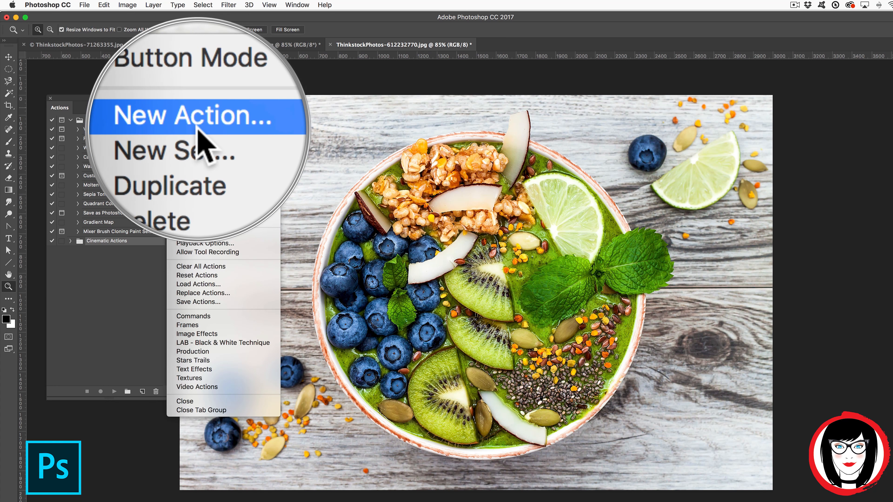
left_click(126, 277)
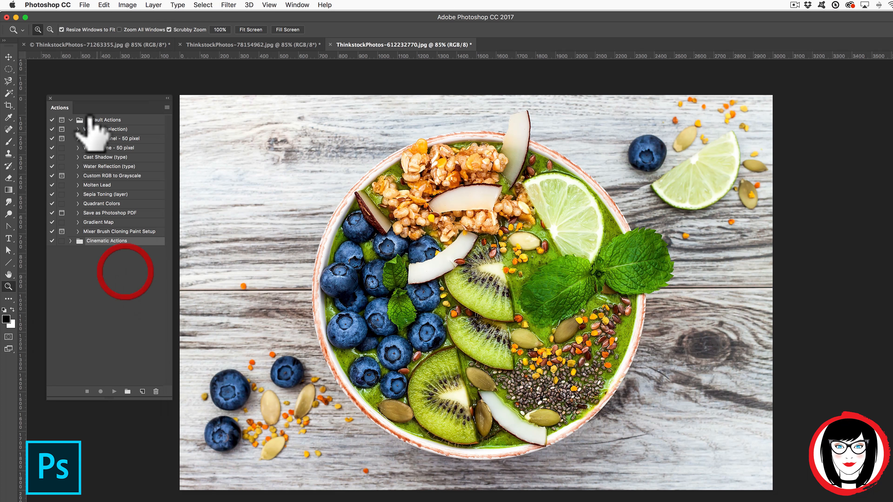
left_click(70, 119)
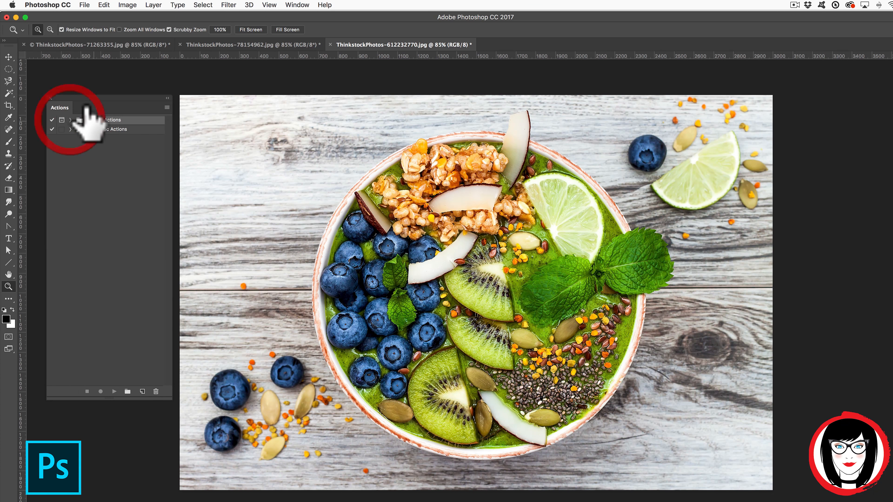
left_click(167, 106)
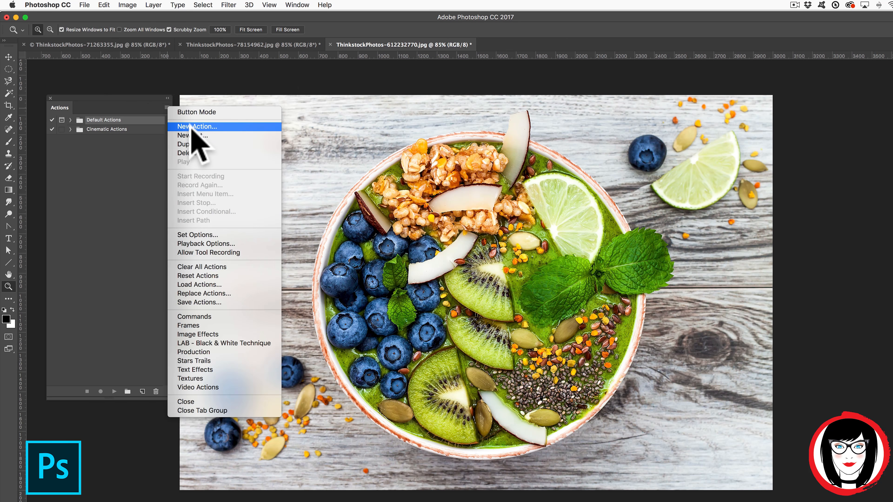
Create a Gray-labelled 'grayscale' action in Default Actions with no function key, and start recording.
left_click(190, 125)
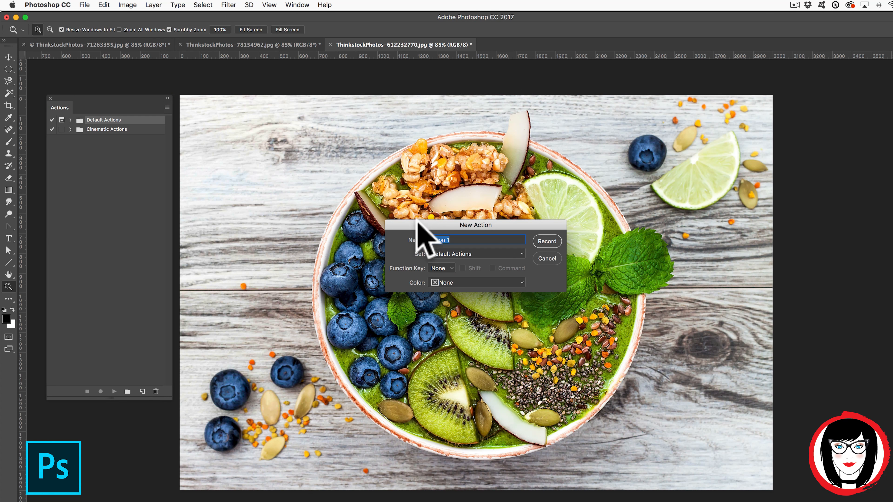
left_click_drag(468, 227, 314, 137)
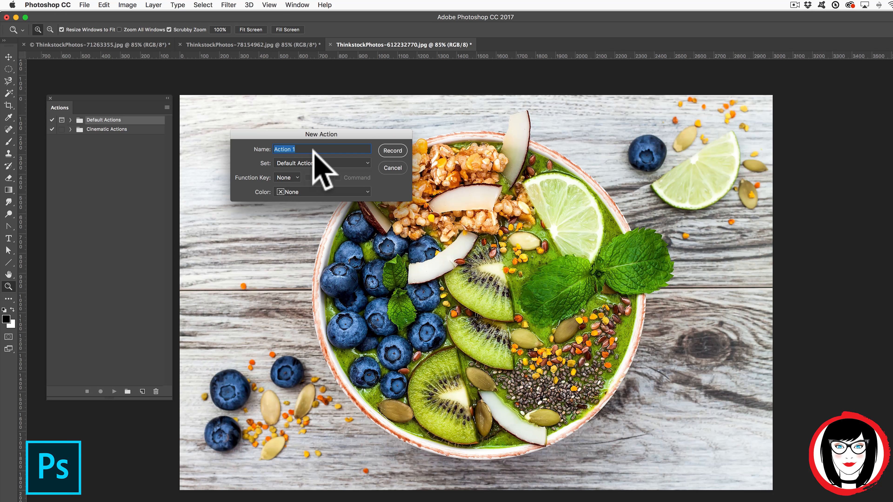
type("grayscale")
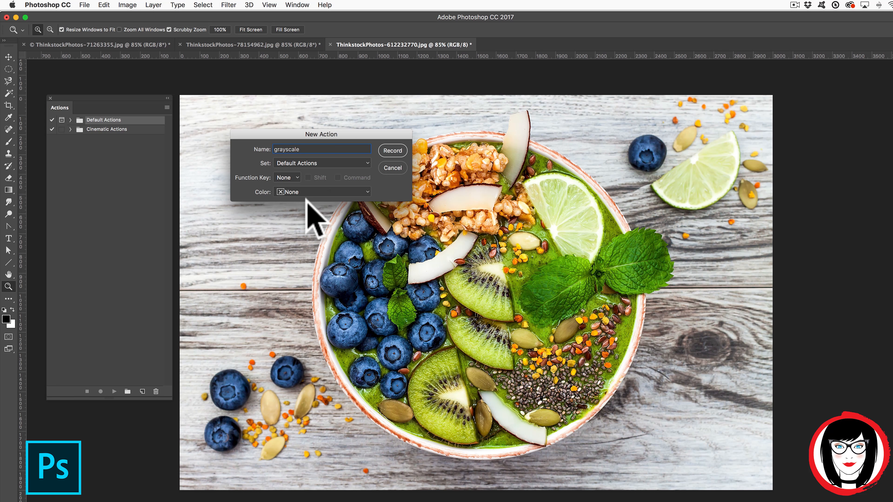
left_click(366, 164)
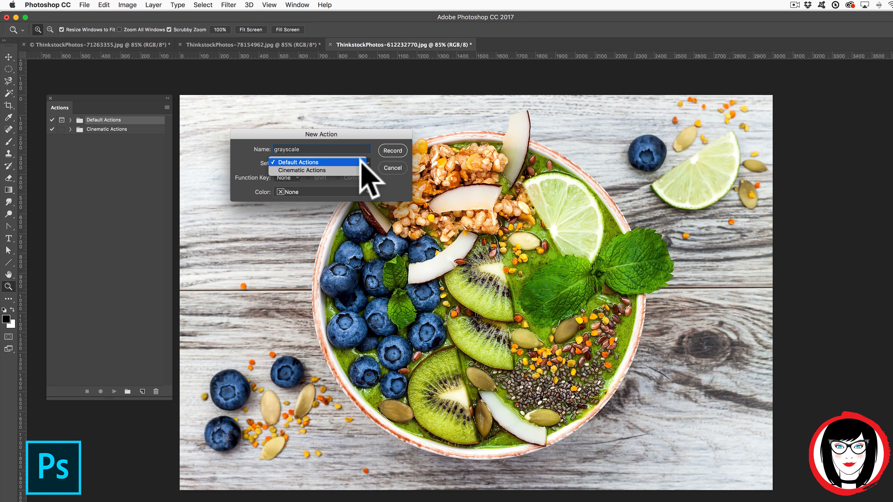
left_click(358, 162)
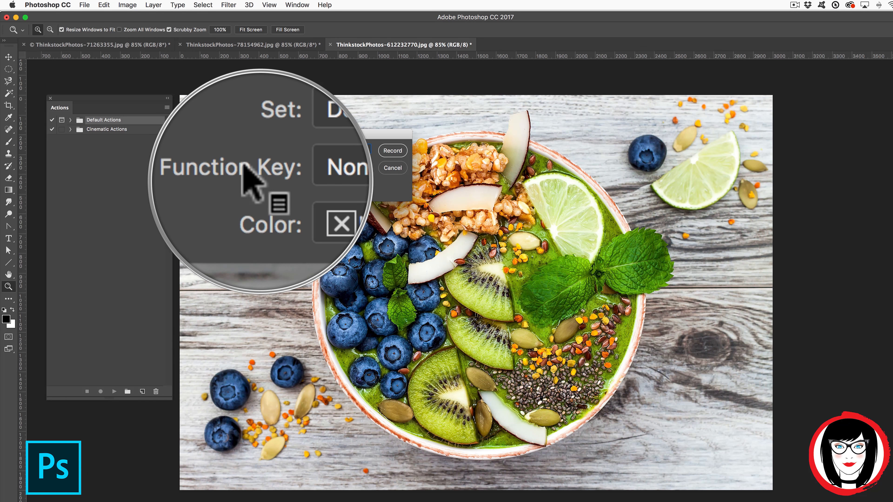
left_click(297, 177)
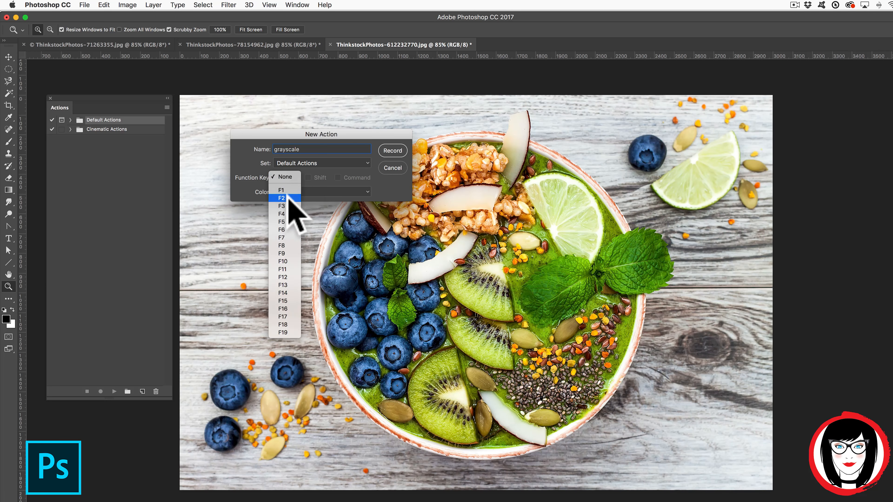
left_click(245, 187)
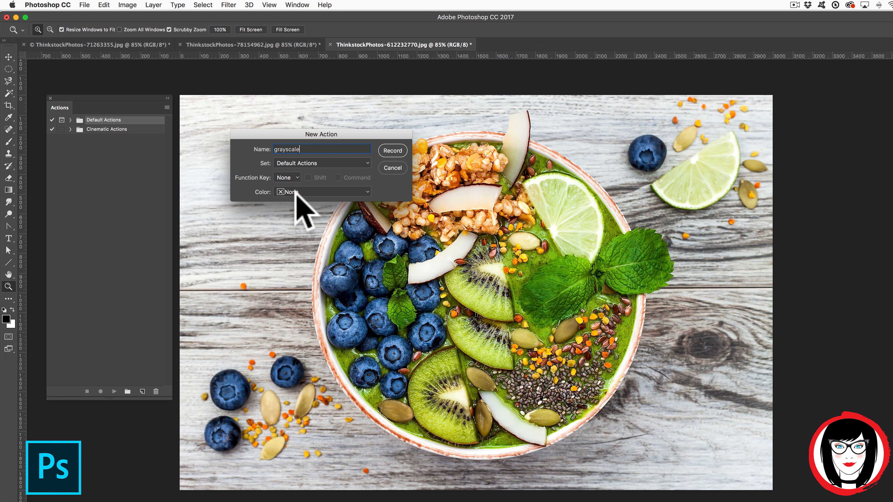
left_click(362, 193)
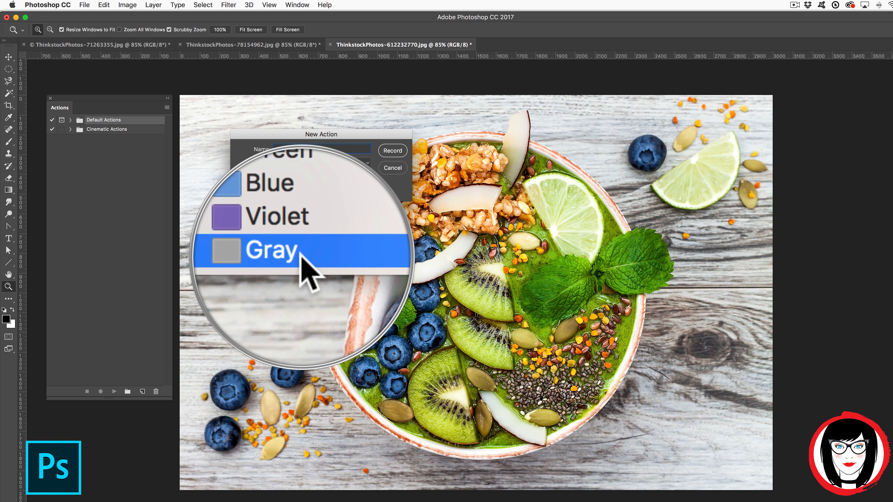
left_click(302, 256)
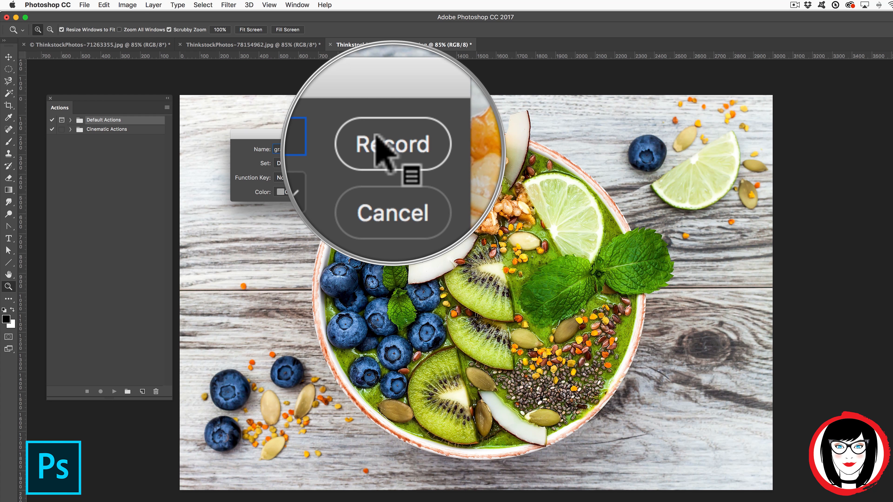
left_click(381, 142)
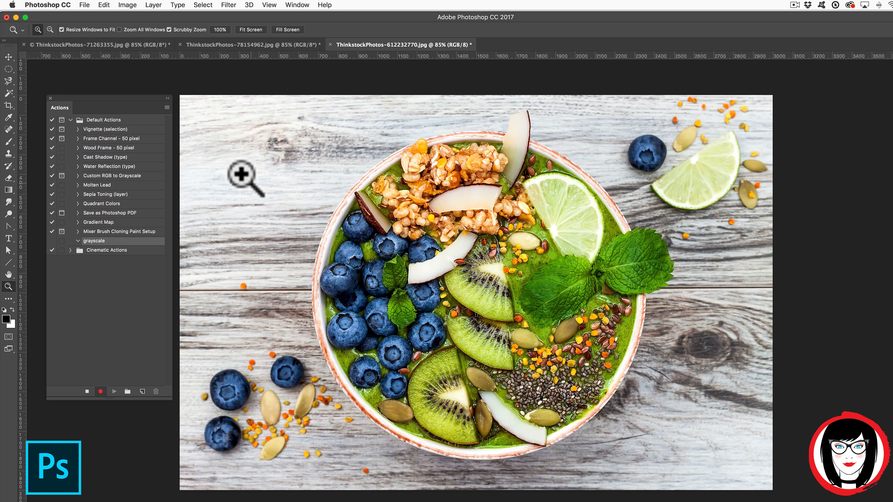
Record an Image > Mode > Grayscale conversion, discarding colour information, then stop recording.
left_click(127, 5)
mouse_move(135, 16)
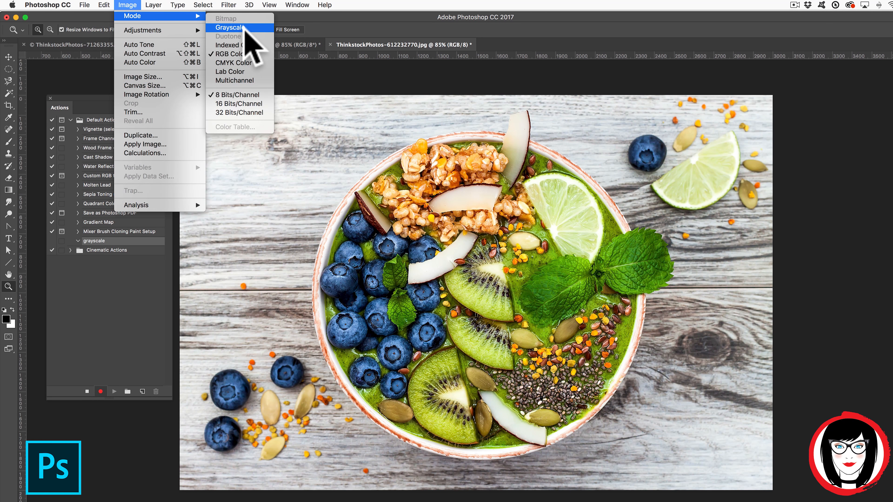
left_click(246, 26)
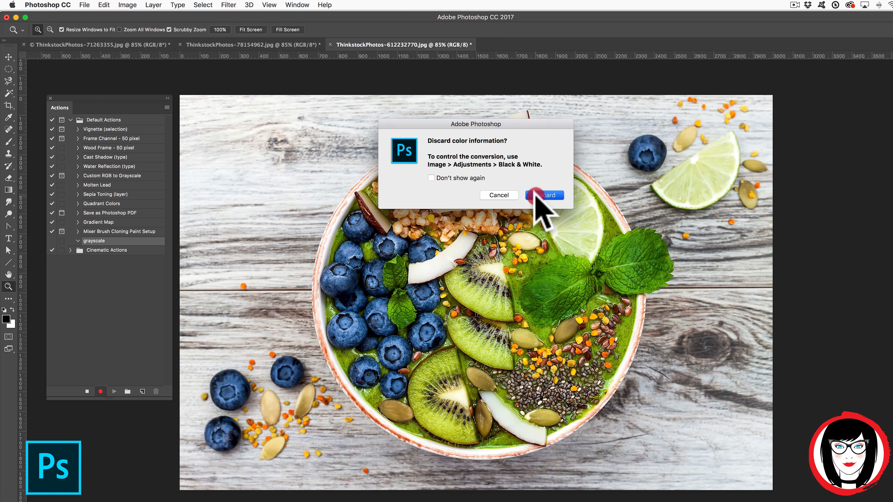
left_click(549, 195)
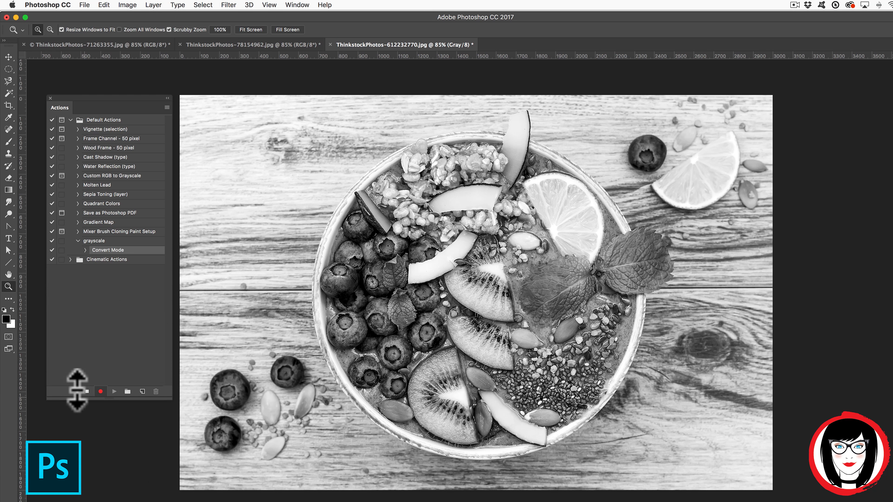
left_click(88, 392)
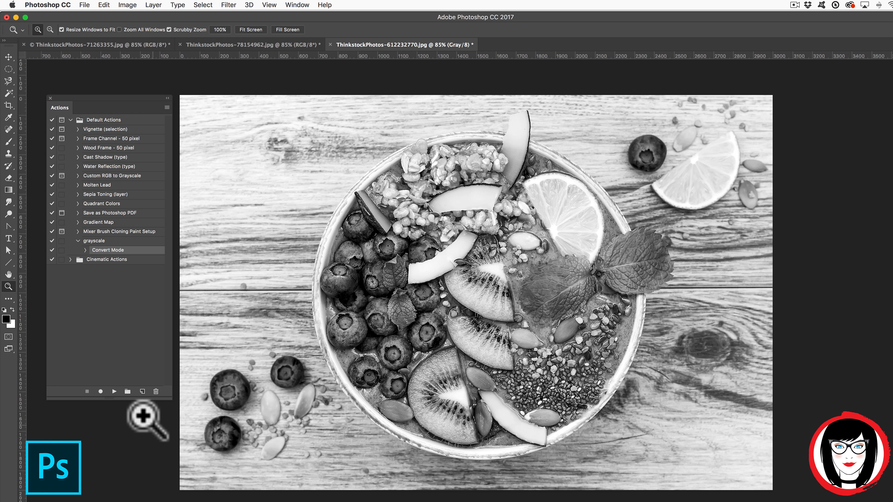
left_click(225, 45)
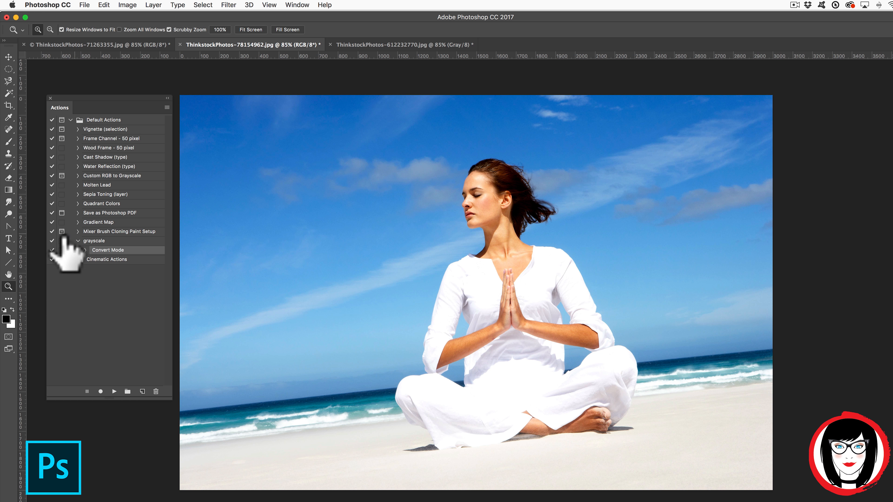
Review the grayscale action's Convert Mode step, then play it on the beach yoga photo.
left_click(78, 240)
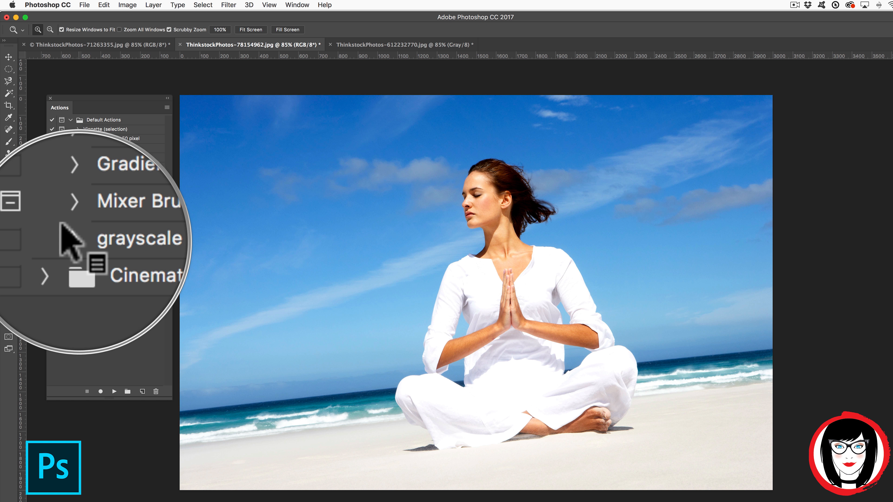
left_click(76, 239)
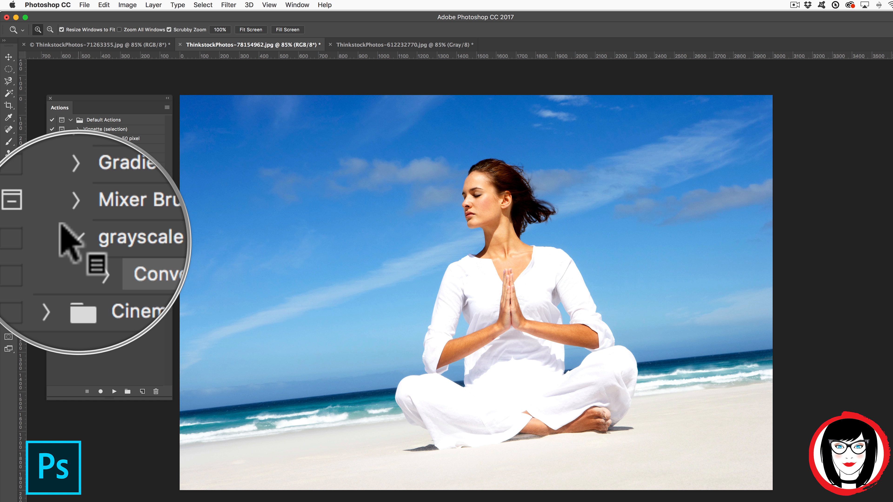
left_click(76, 239)
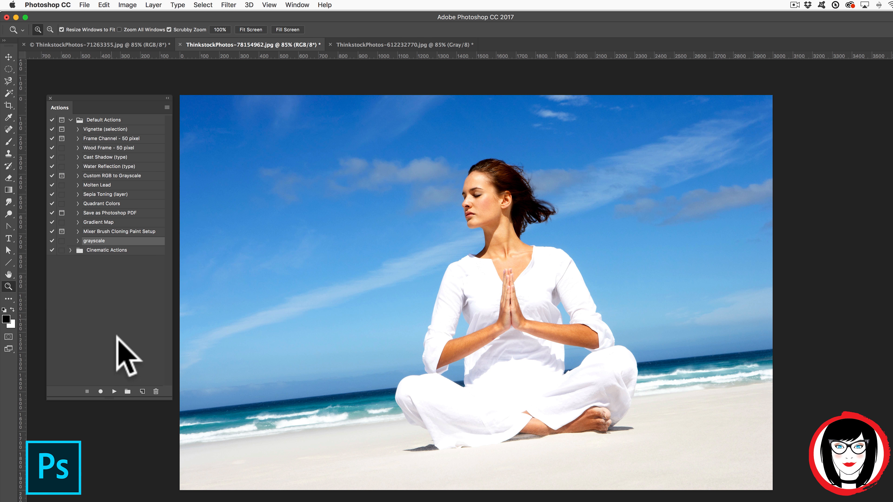
left_click(114, 391)
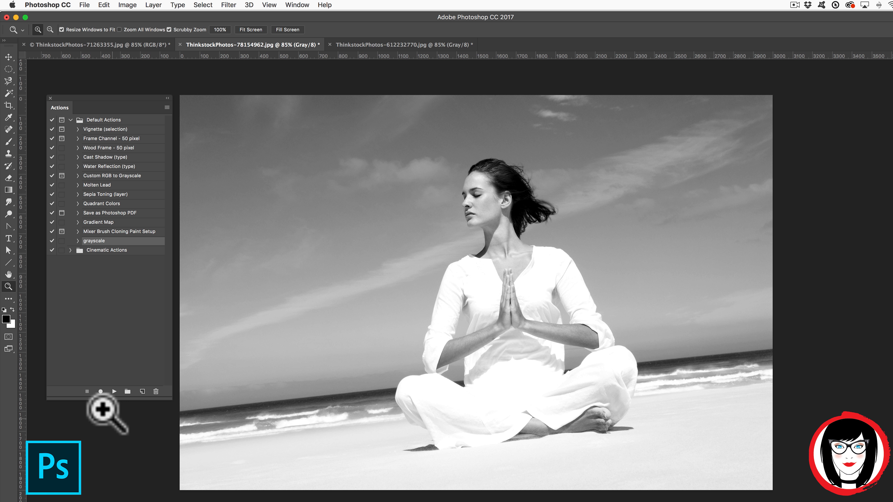
Test grayscale on the flower photo, then revert it to colour through History.
left_click(68, 45)
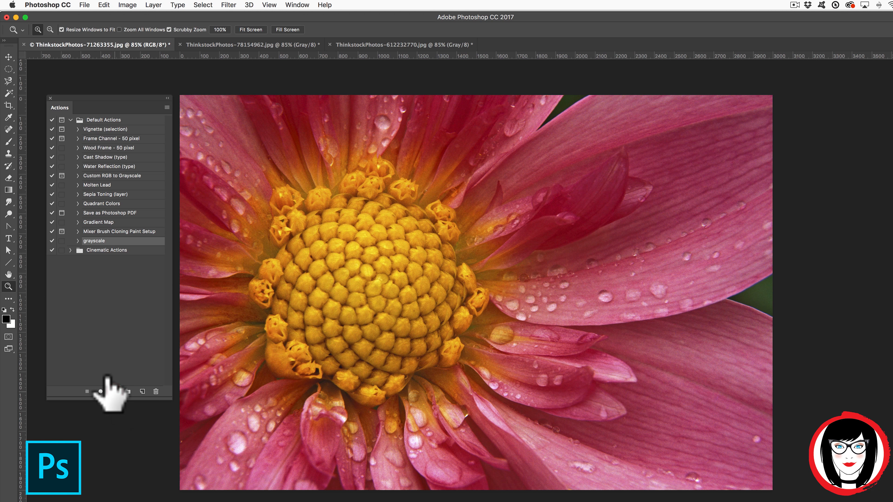
left_click(114, 392)
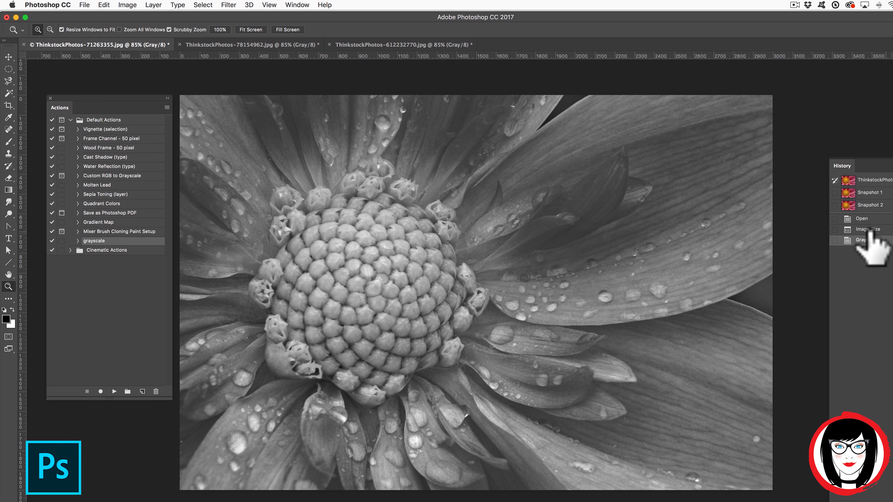
left_click(867, 229)
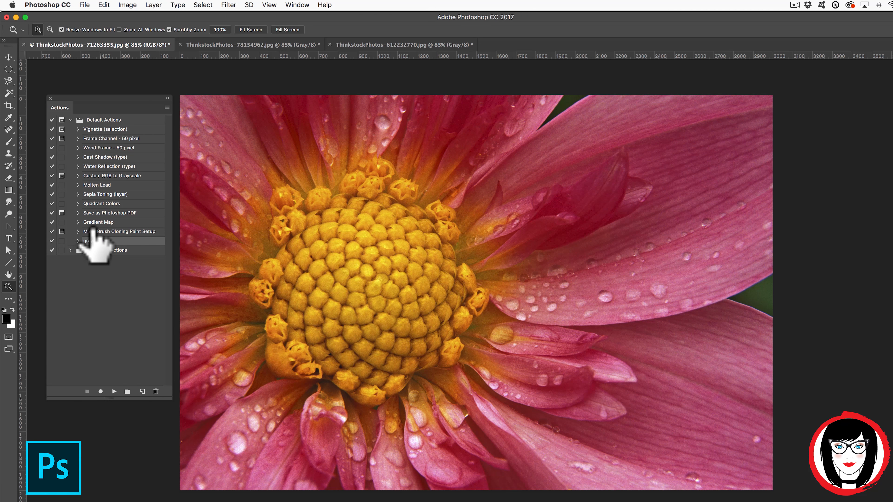
Switch the Actions panel to Button Mode and run the grayscale button on the flower photo.
left_click(167, 107)
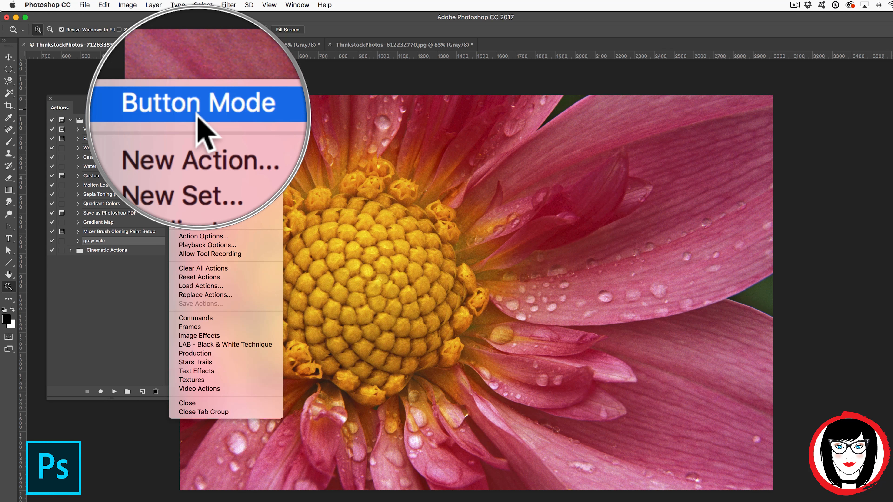
left_click(197, 100)
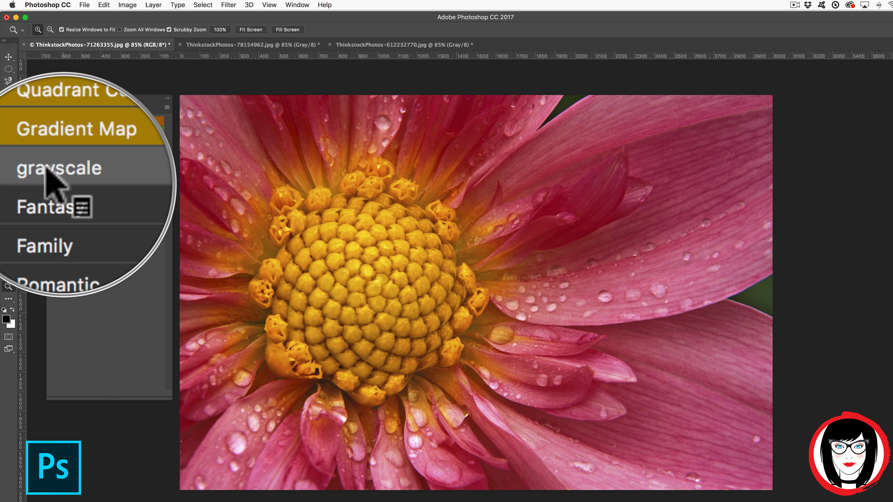
left_click(68, 178)
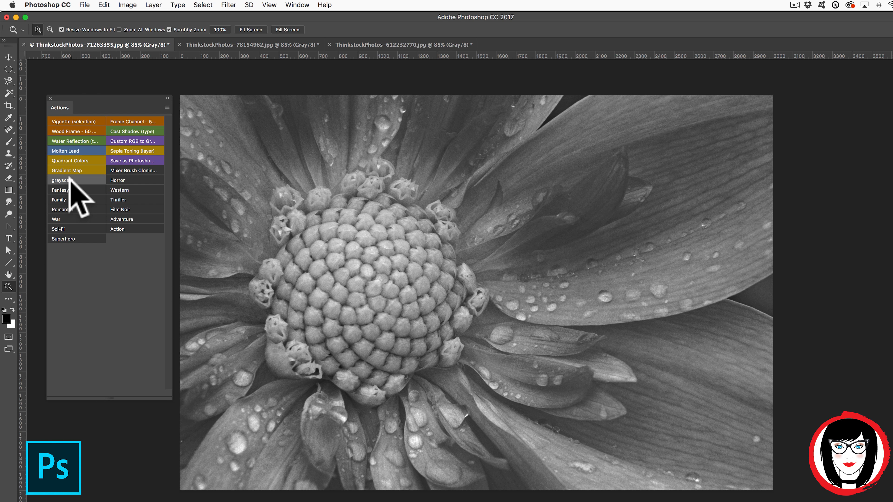
Revert the beach yoga photo to colour via its History Image Size state.
left_click(218, 44)
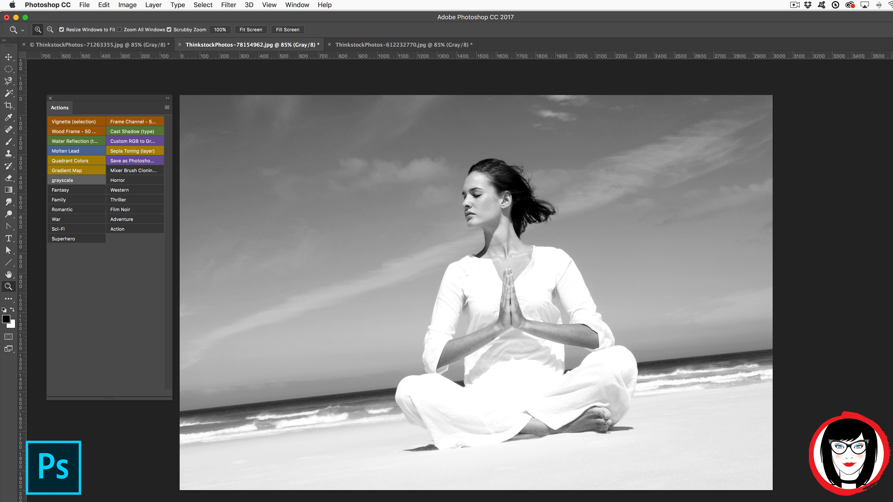
left_click(857, 204)
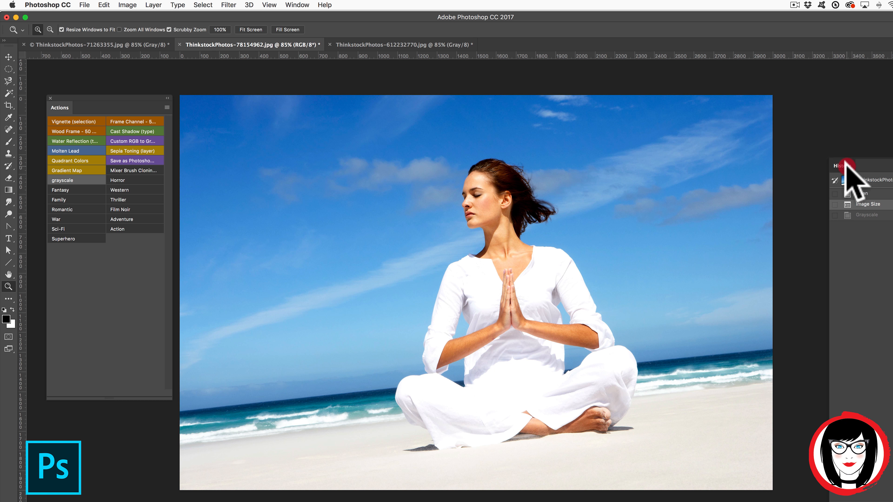
left_click(847, 165)
left_click(70, 180)
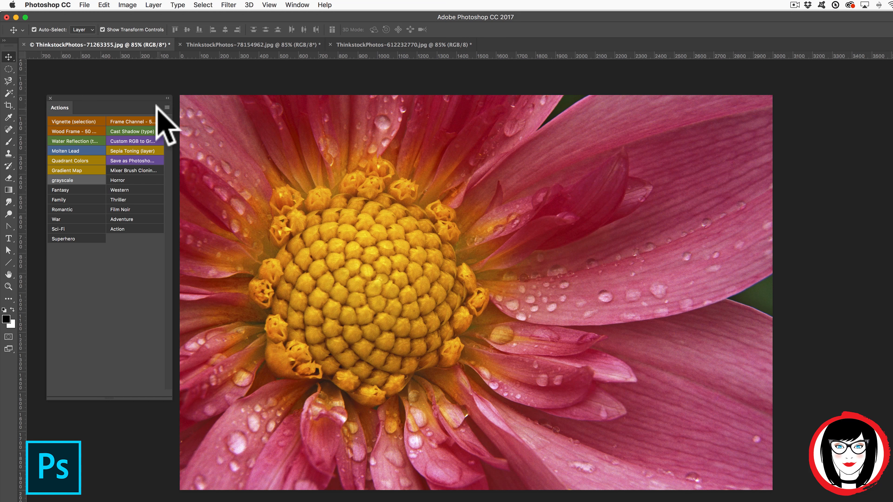
Return the Actions panel to list view and undo the last change.
left_click(166, 107)
left_click(166, 107)
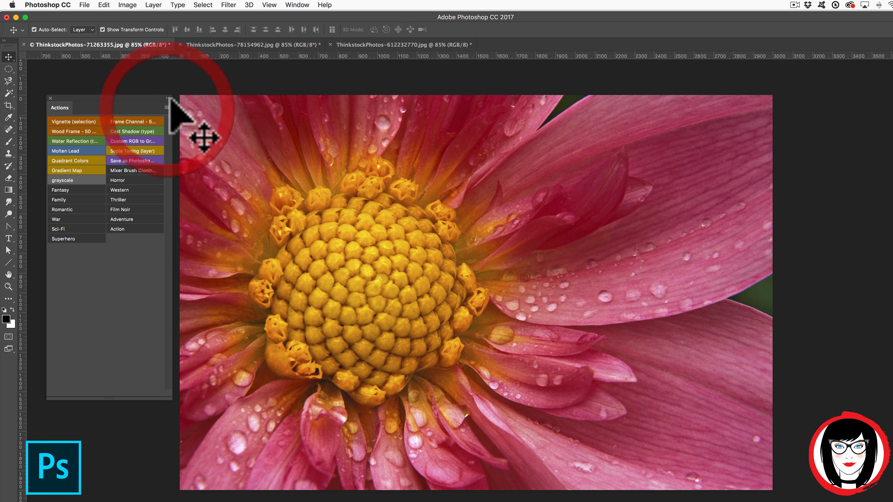
left_click(166, 106)
left_click(193, 112)
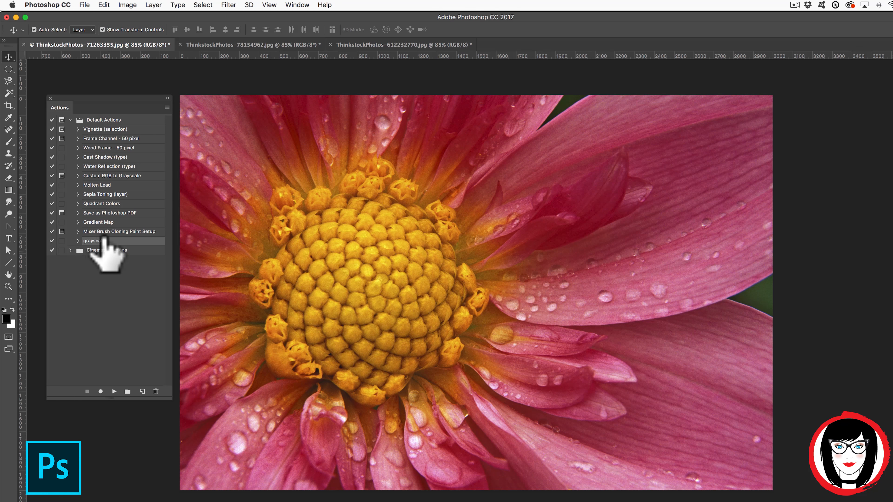
key("z")
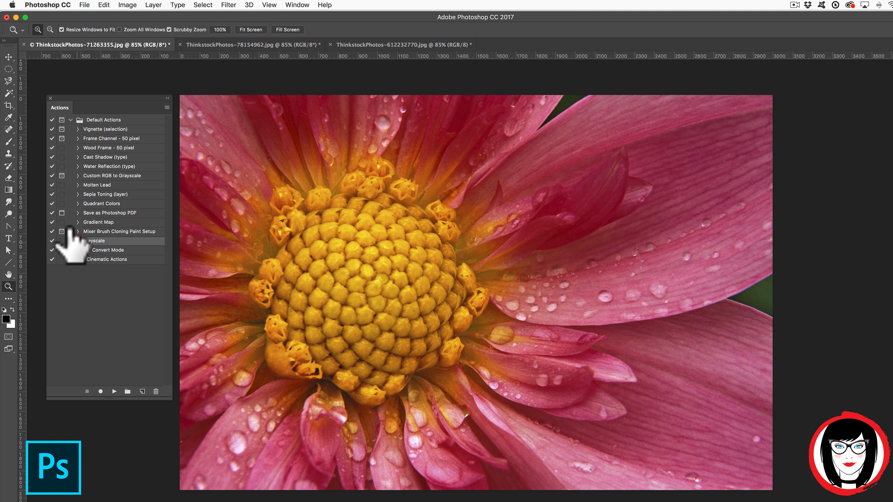
key("ctrl+z")
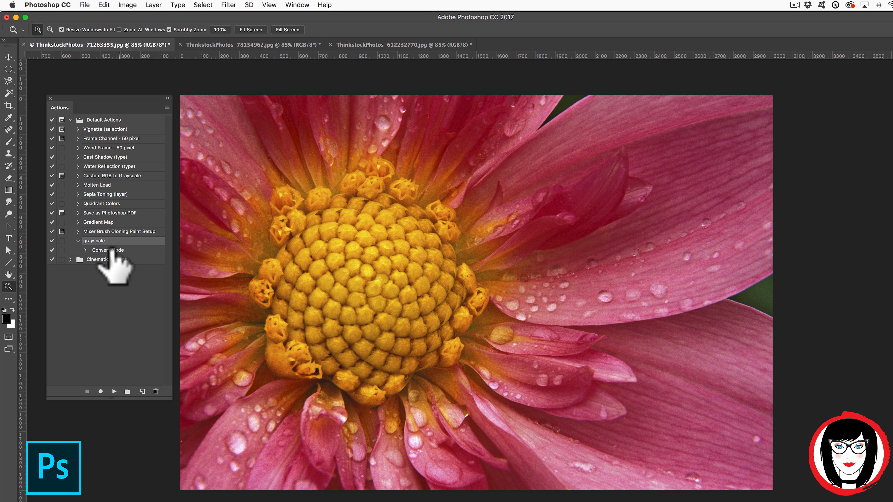
Rename the grayscale action to 'grayscale and resize' and select it.
double_click(97, 242, "super")
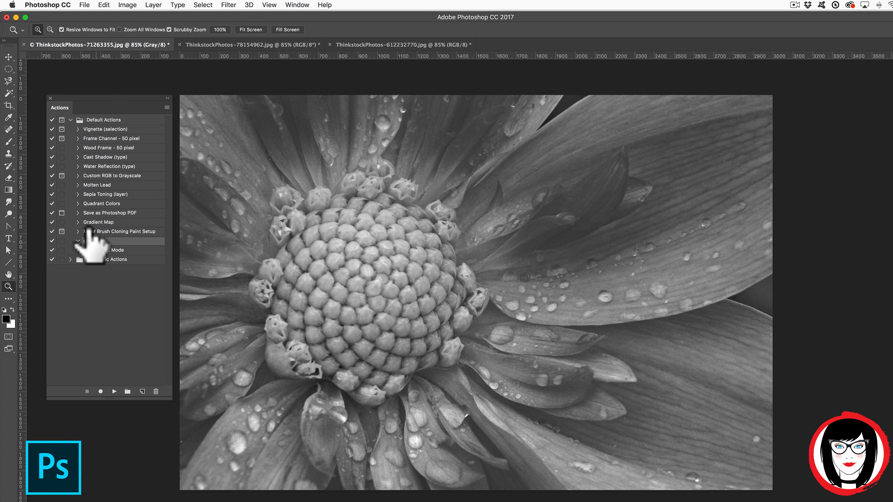
double_click(94, 241)
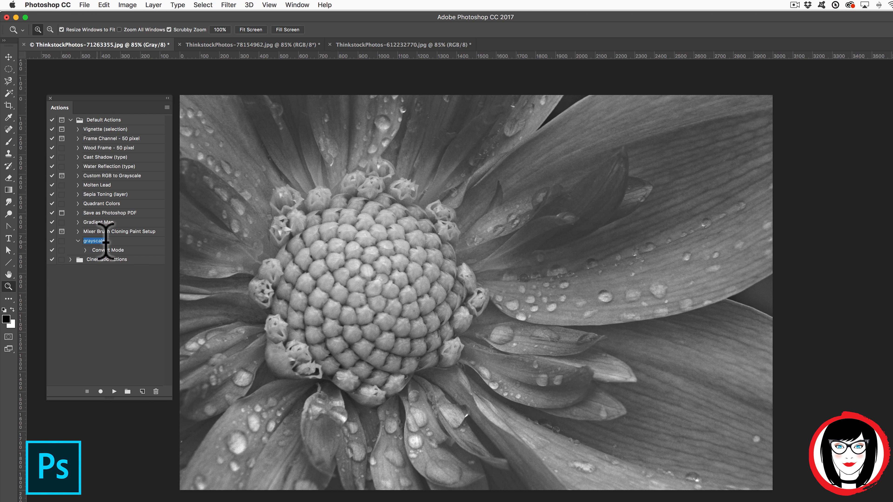
left_click(106, 241)
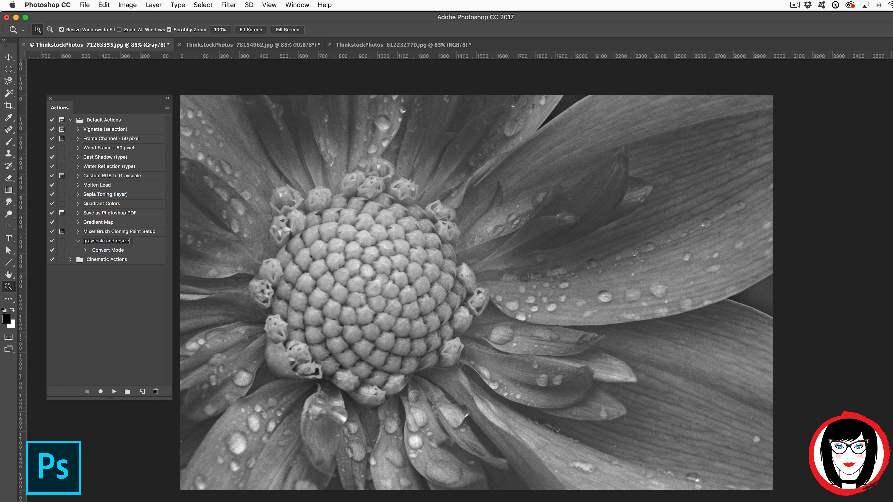
left_click(130, 250)
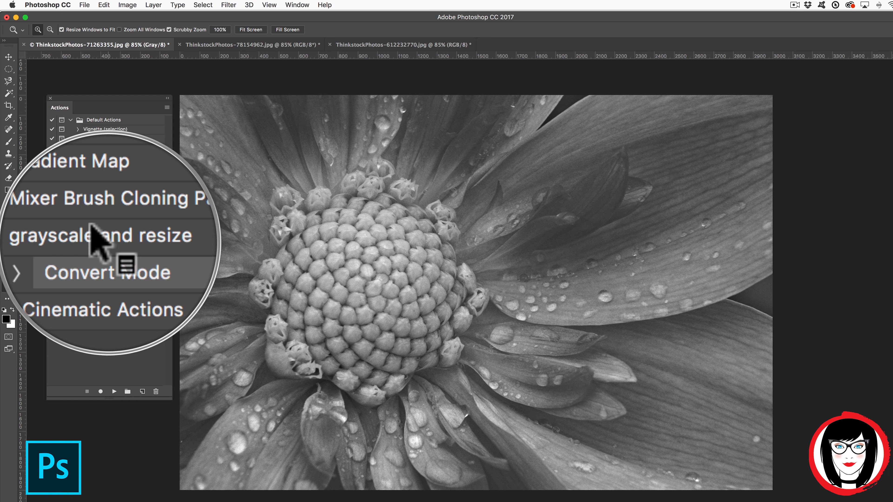
left_click(105, 242)
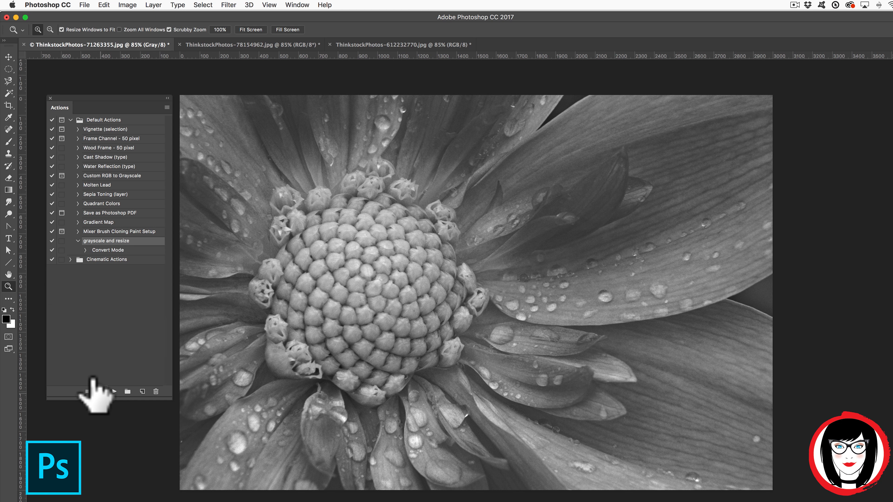
Record an Image Size step setting width to 5 inches, shrinking the dahlia to 1500×1000 px.
left_click(100, 391)
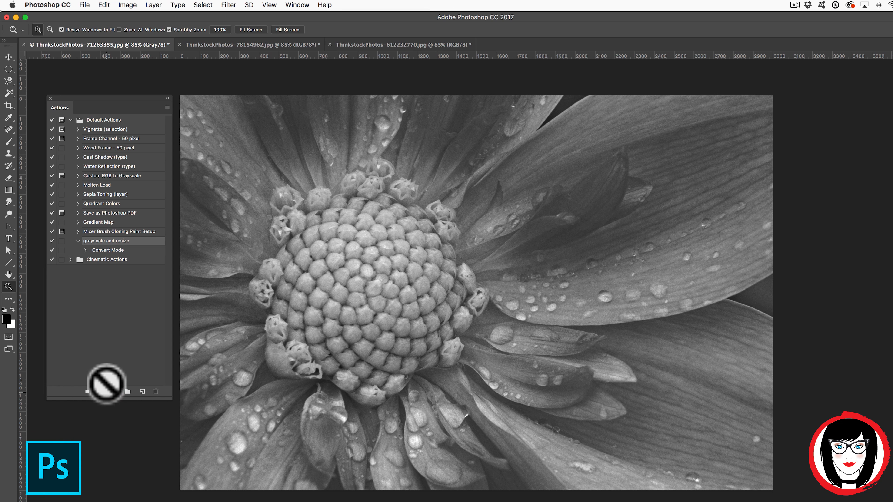
left_click(134, 5)
left_click(145, 74)
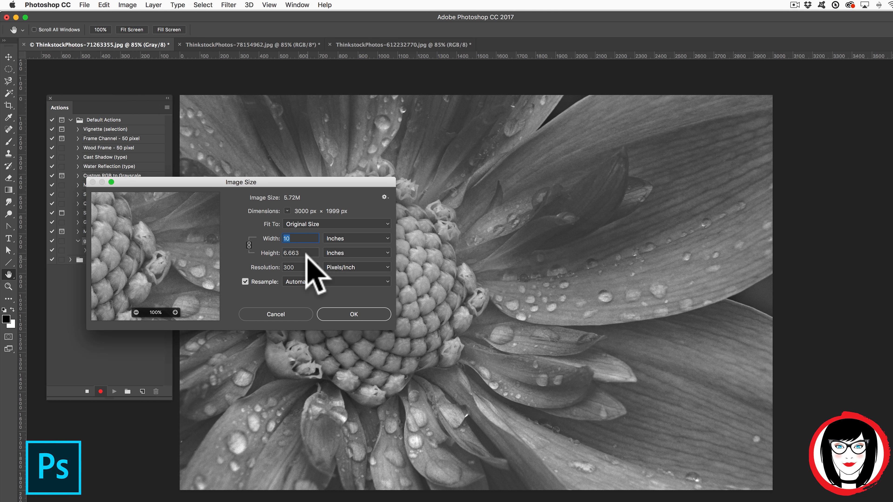
type("5")
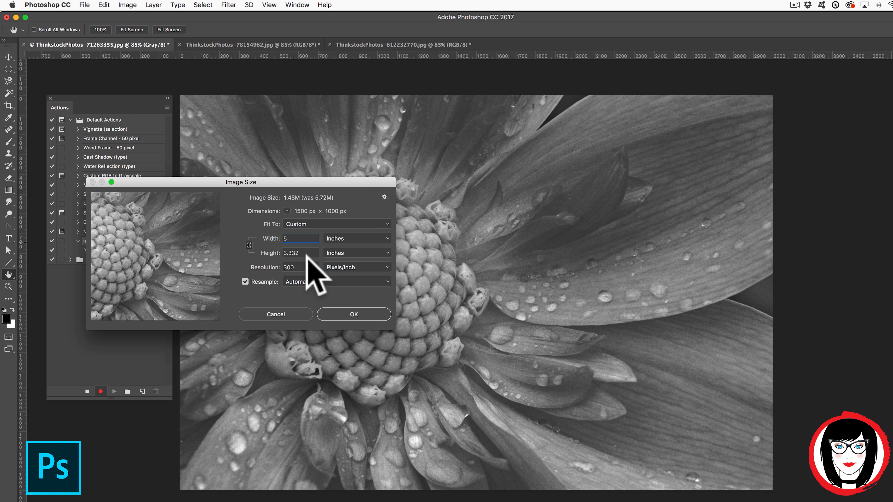
left_click(362, 314)
key("z")
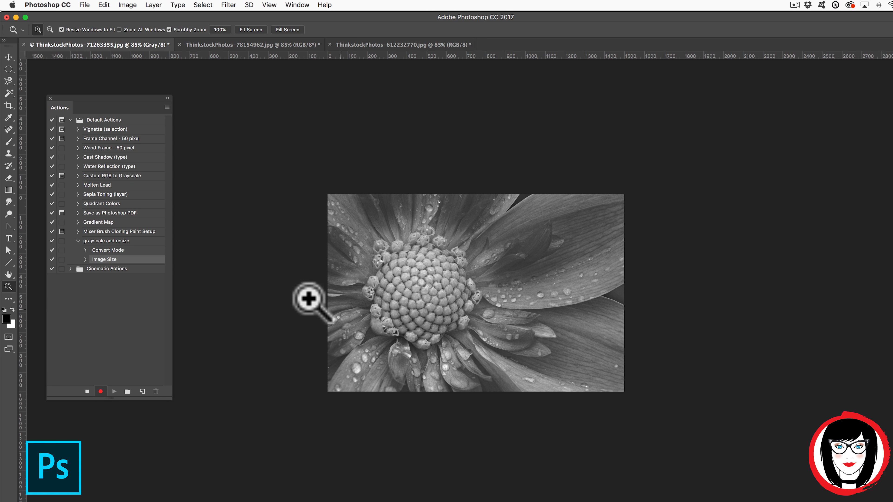
left_click(87, 391)
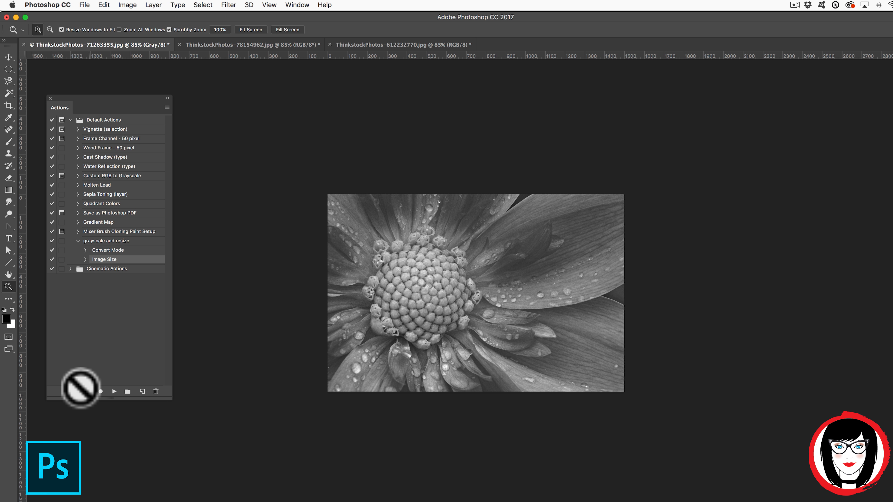
left_click(78, 241)
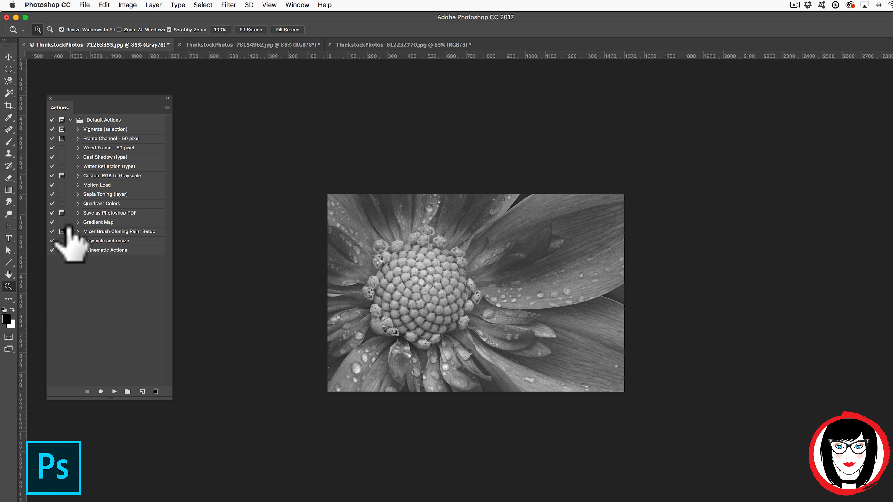
left_click(78, 241)
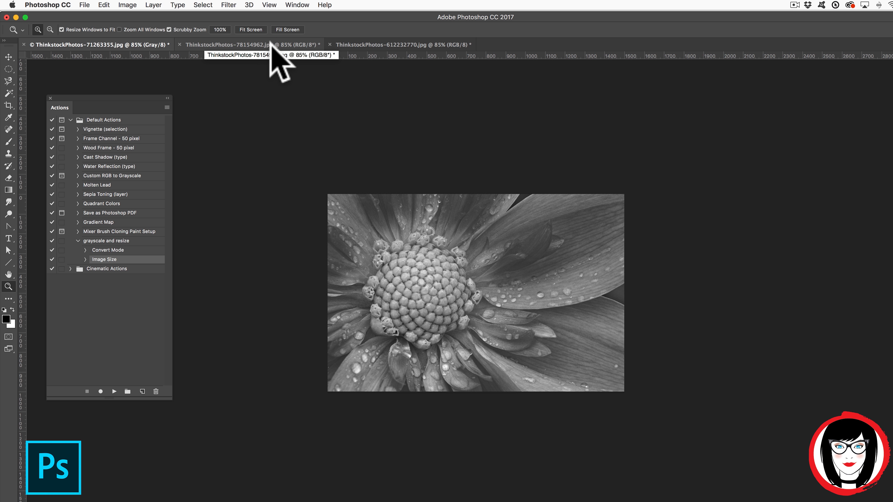
Play 'grayscale and resize' on the beach yoga photo.
left_click(271, 44)
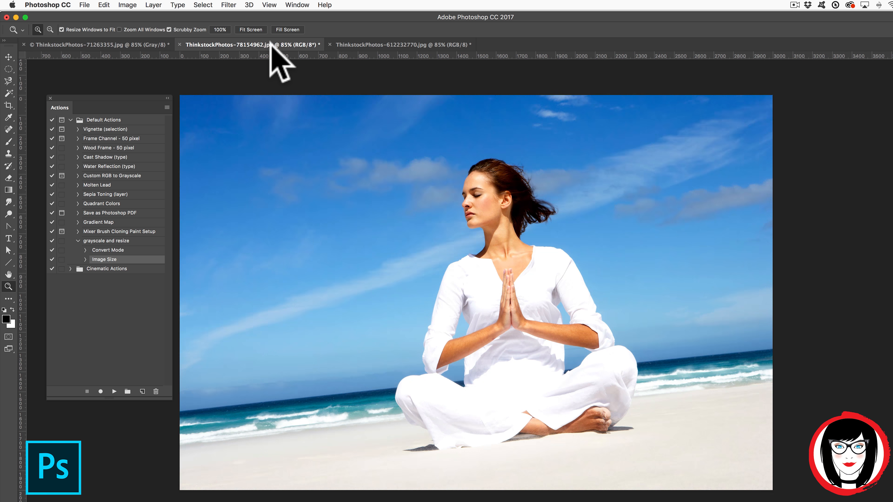
left_click(124, 241)
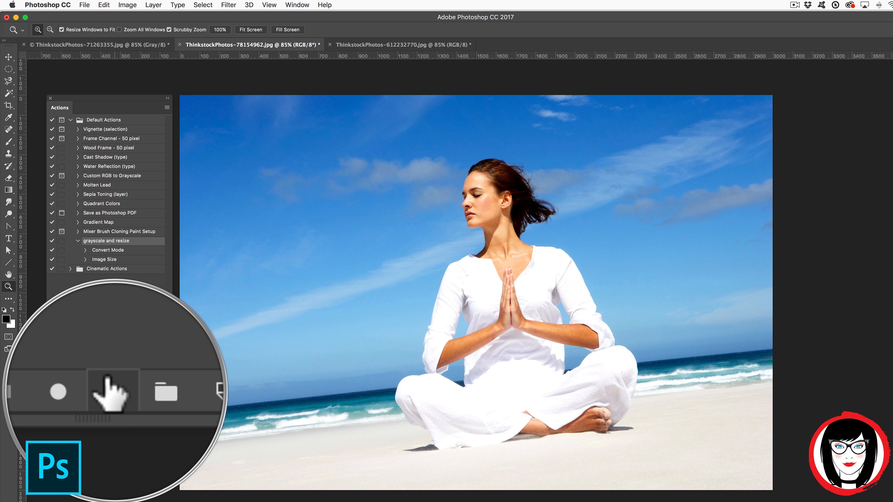
left_click(114, 391)
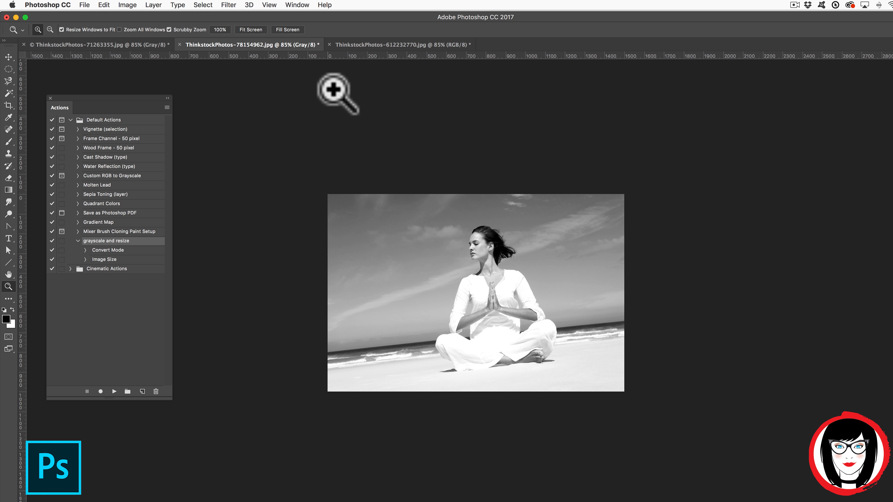
Enable Button Mode and run the 'grayscale and resize' button on the smoothie-bowl photo.
left_click(351, 43)
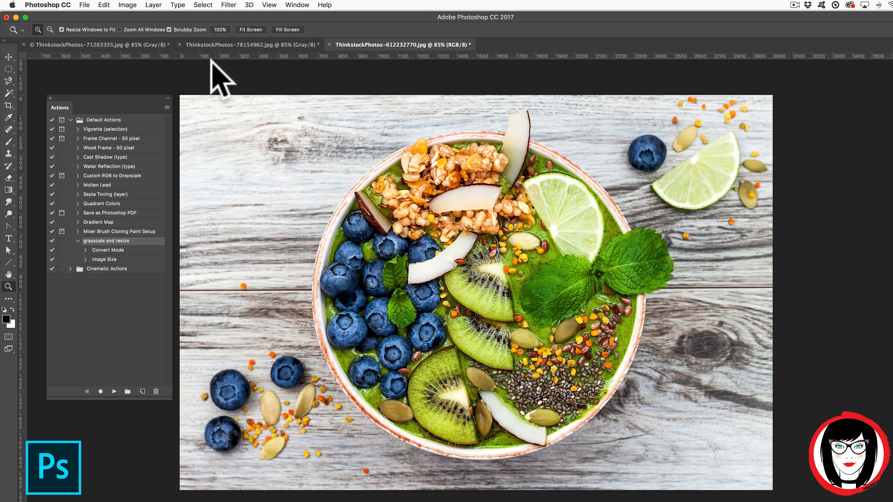
left_click(166, 107)
left_click(192, 112)
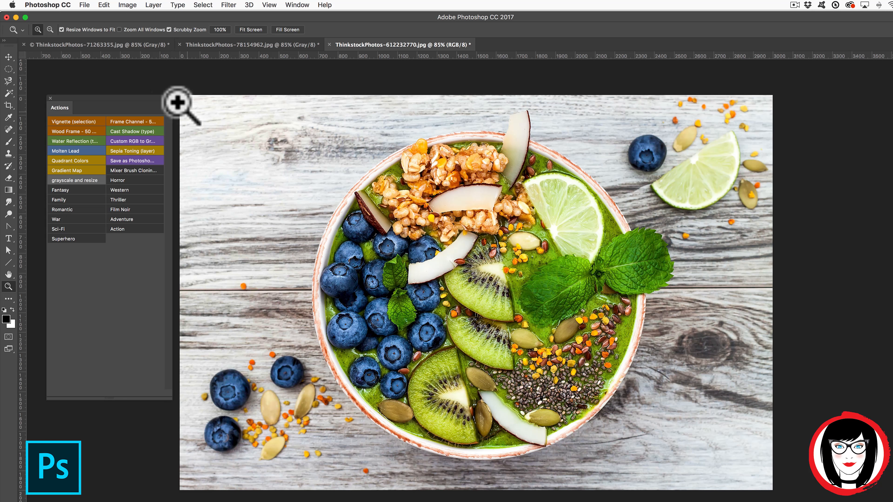
left_click(74, 178)
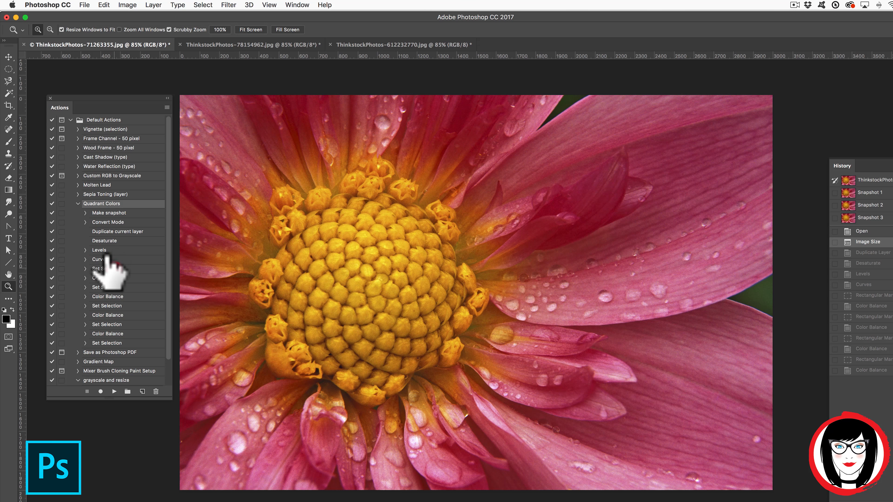
Inspect the selection steps recorded in the Quadrant Colors action.
left_click(107, 268)
left_click(107, 305)
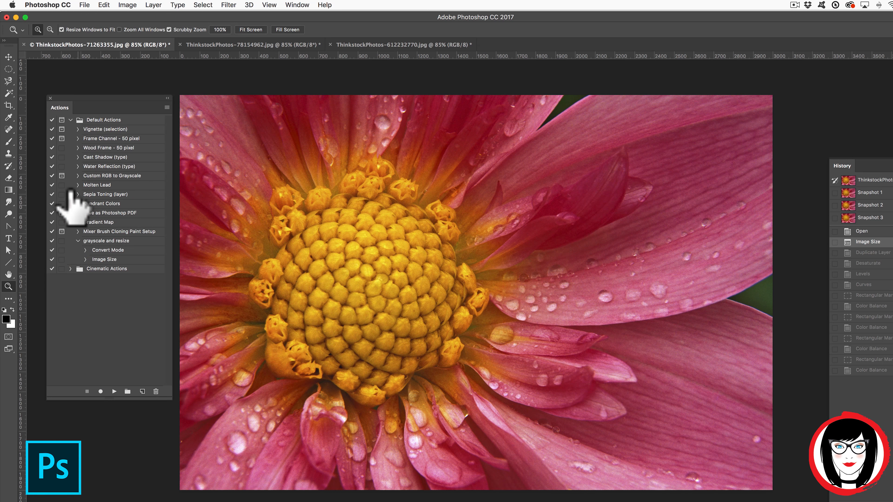
left_click(77, 204)
Play Quadrant Colors on the flower photo, tinting quadrants red, green, blue and yellow.
left_click(108, 205)
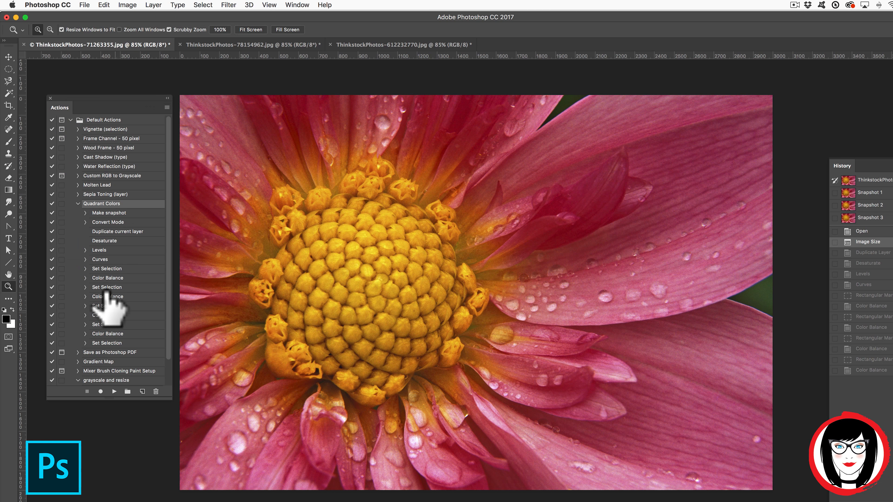
left_click(106, 296)
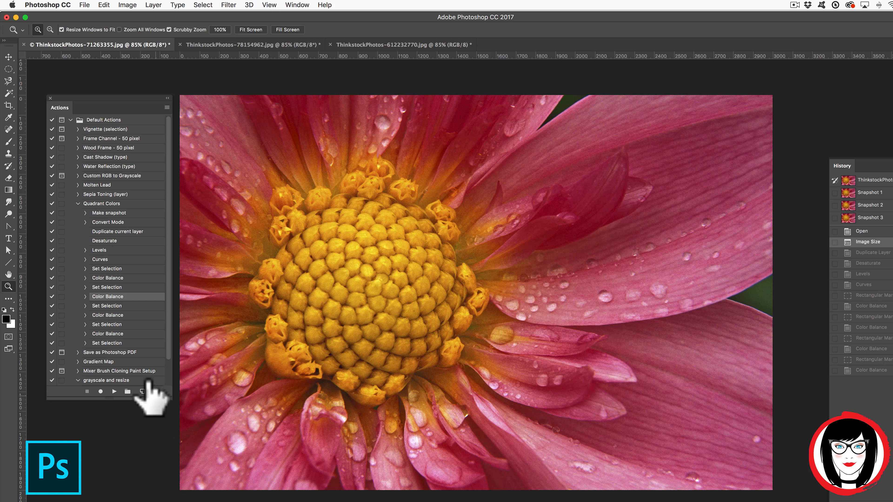
left_click(93, 203)
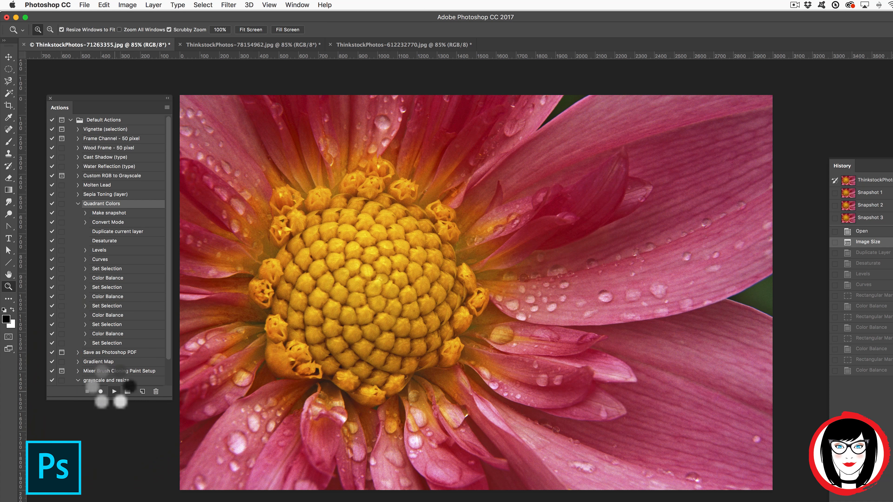
left_click(114, 391)
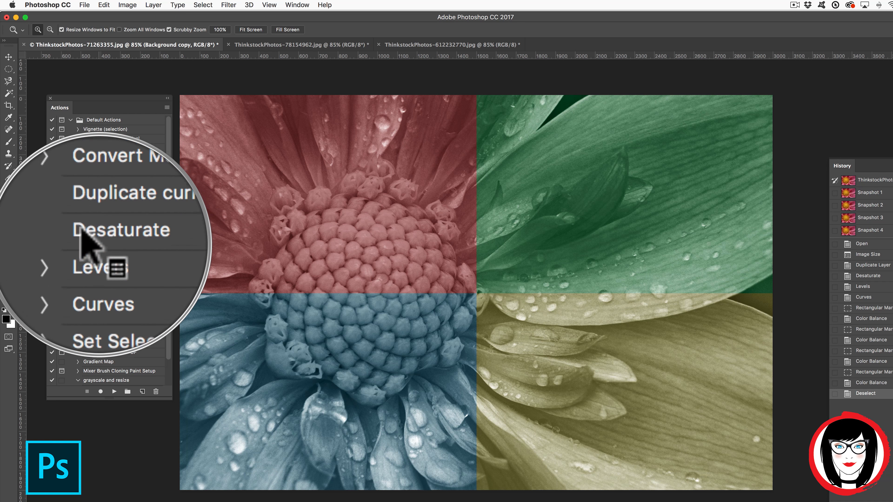
Review a Quadrant Colors selection step's settings, then collapse the action.
left_click(85, 306)
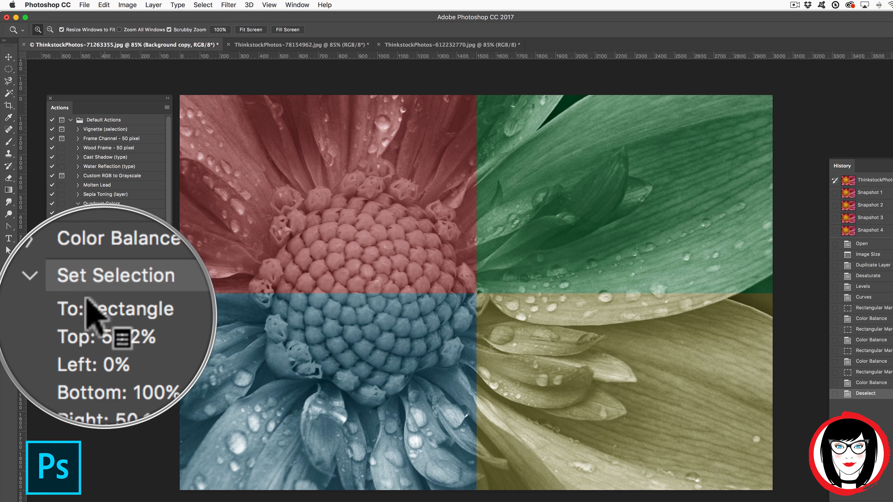
scroll(104, 321, "down", 5)
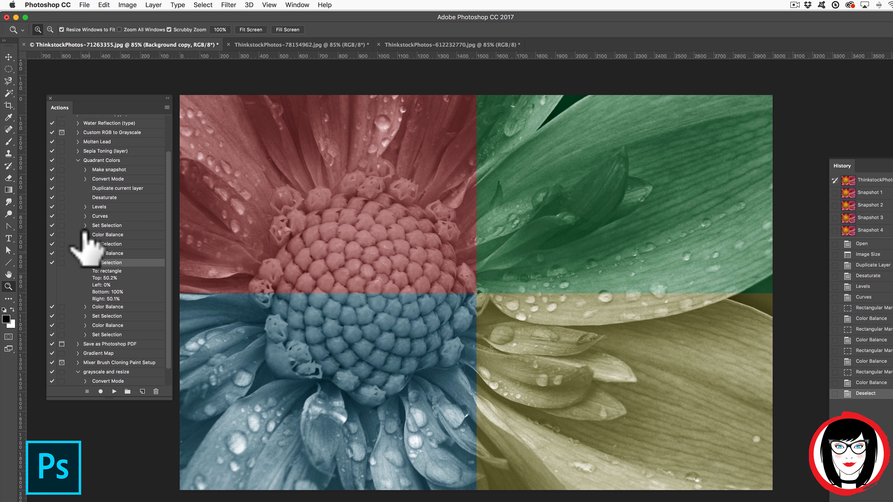
left_click(85, 264)
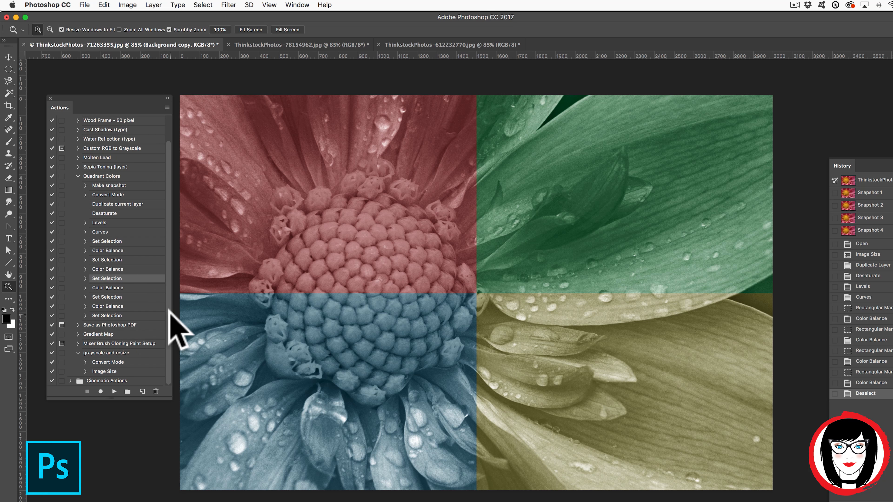
scroll(70, 338, "up", 2)
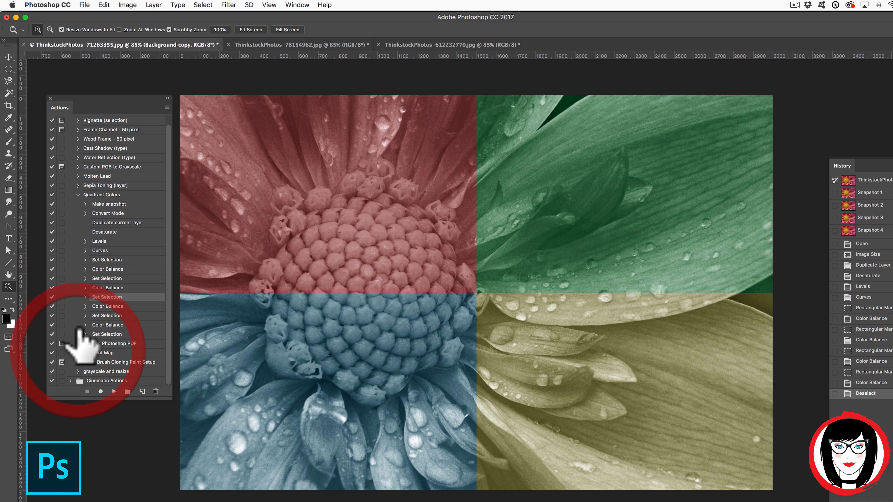
left_click(77, 195)
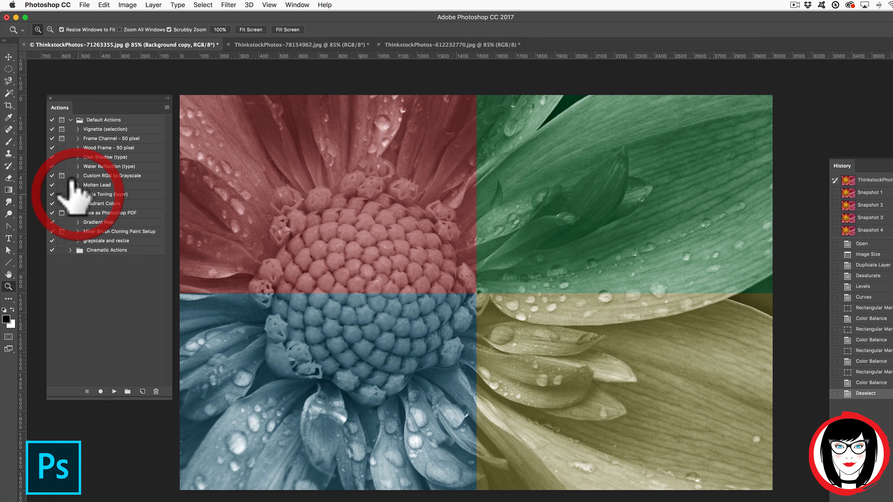
left_click(69, 119)
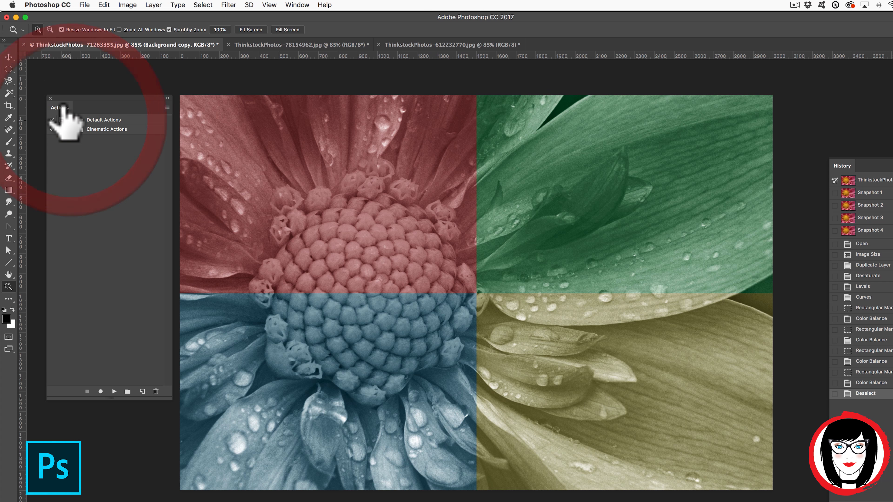
left_click(69, 120)
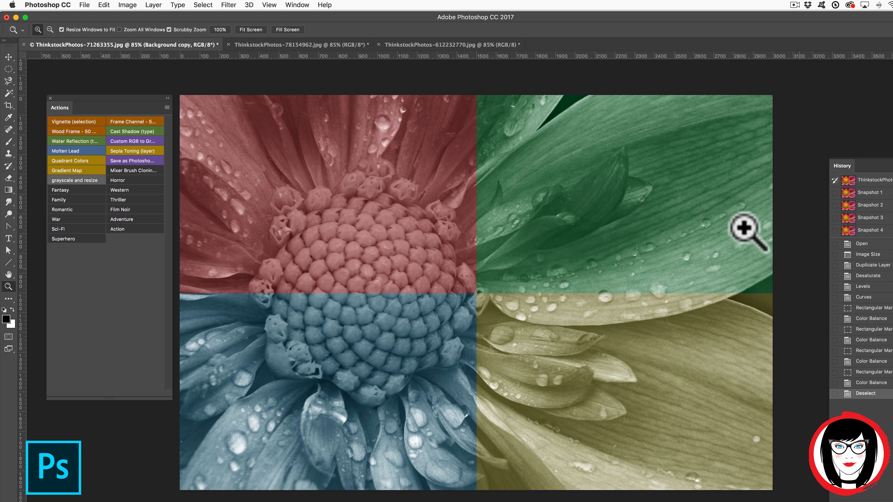
Apply the Quadrant Colors button to the beach photo, then revert the flower photo to its resized state.
left_click(283, 41)
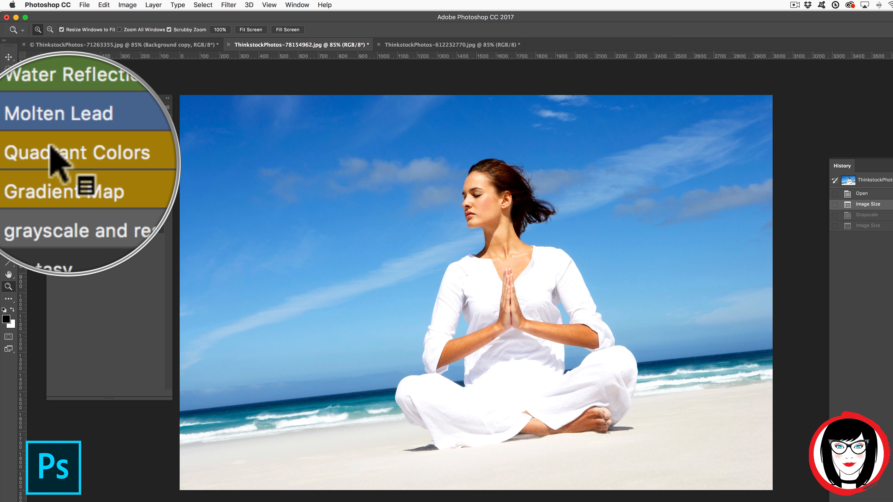
left_click(71, 159)
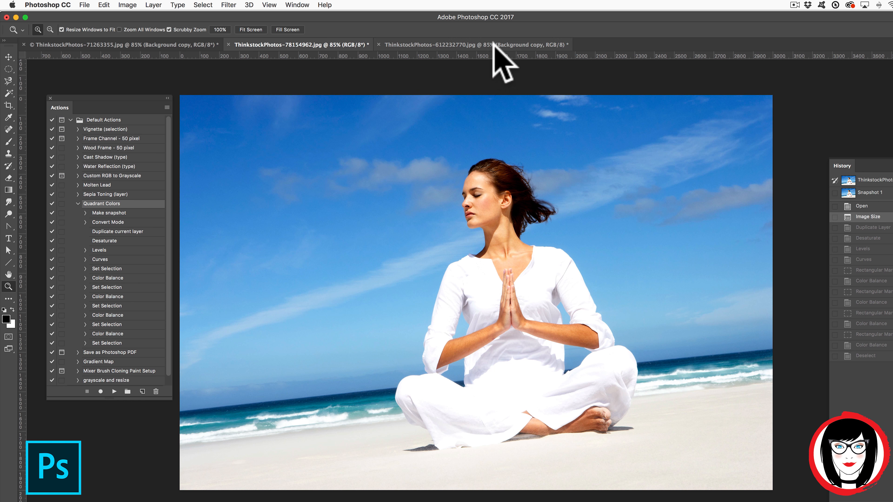
left_click(494, 45)
left_click(865, 216)
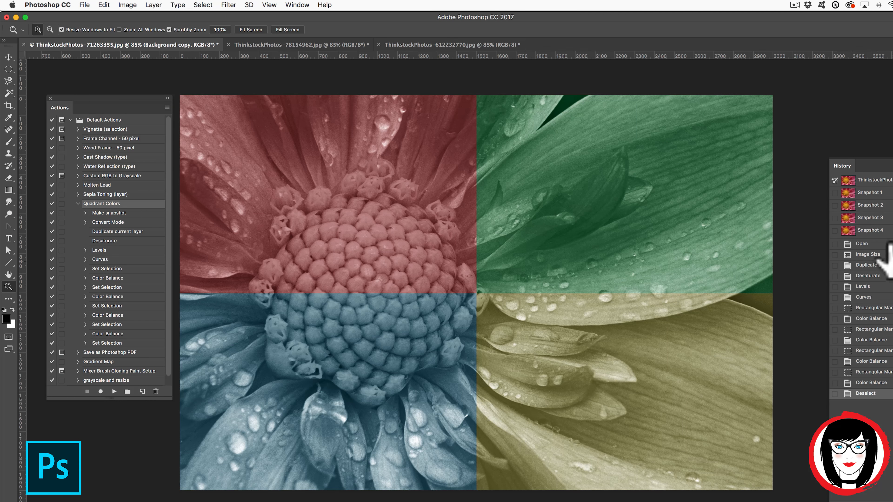
left_click(880, 254)
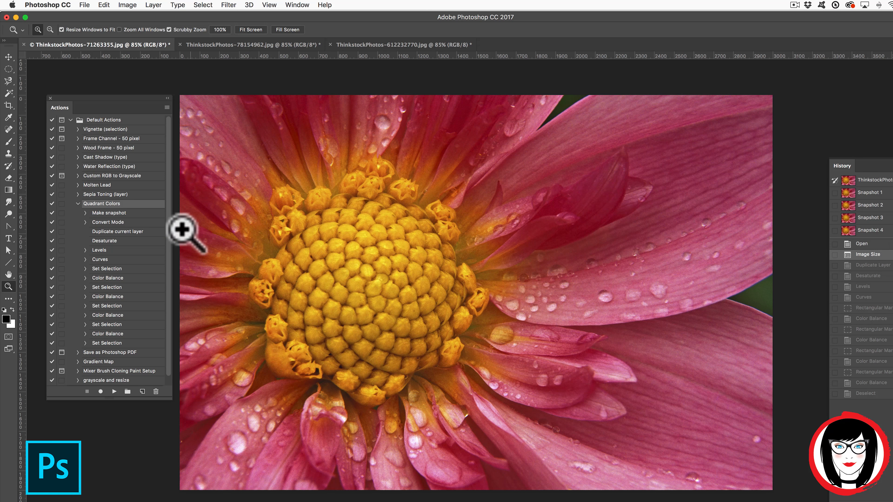
Turn off Button Mode and expand the Black & White Photo Actions set to list its effects.
left_click(168, 257)
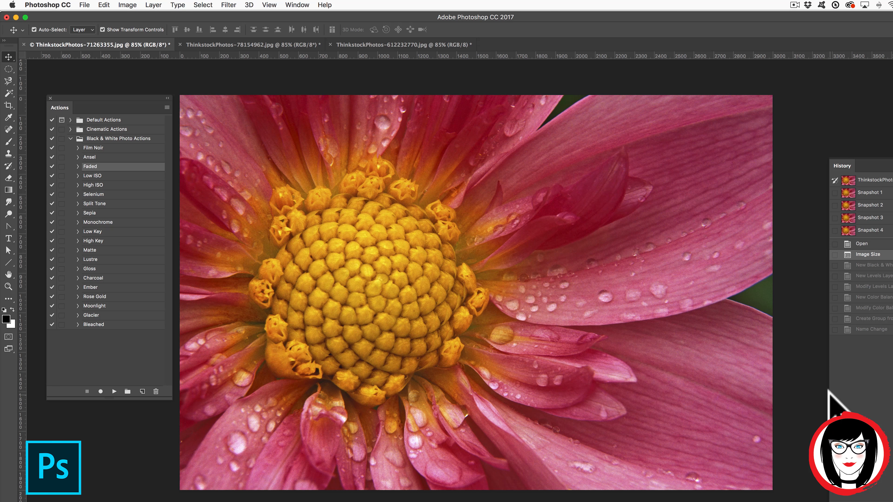
left_click(70, 138)
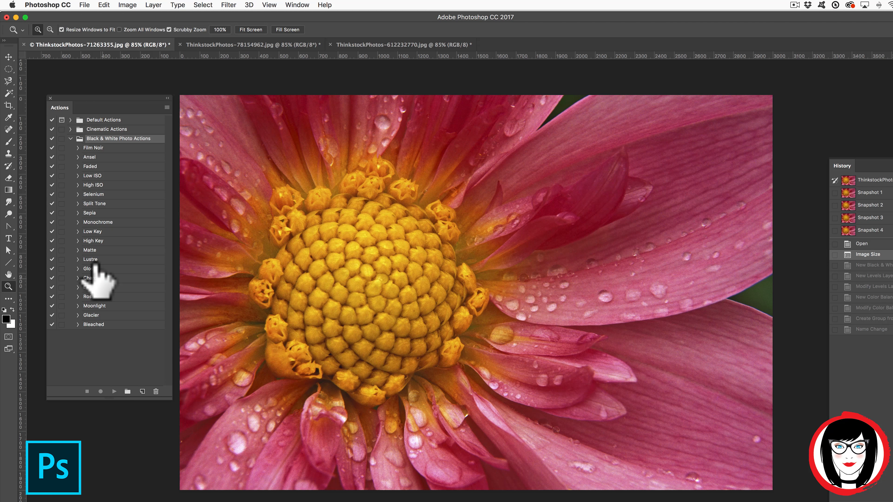
Preview Charcoal and Ansel on the flower, reverting to colour after each.
left_click(93, 277)
left_click(114, 391)
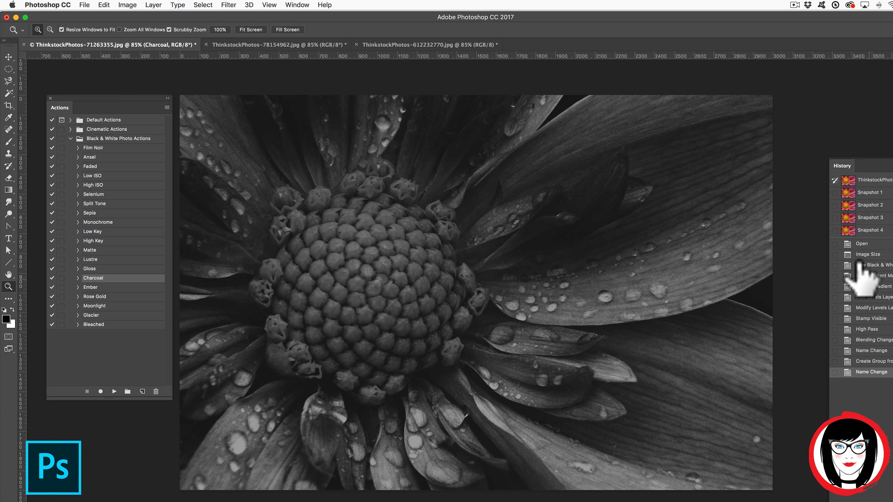
left_click(868, 254)
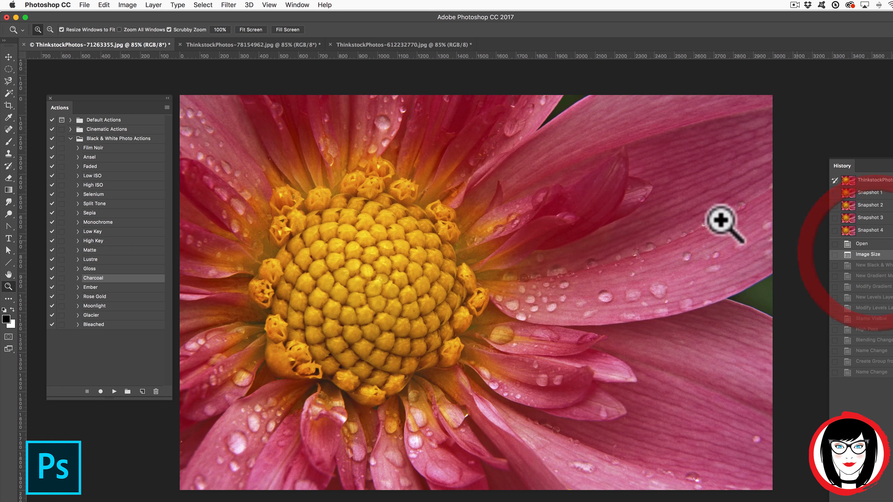
left_click(89, 157)
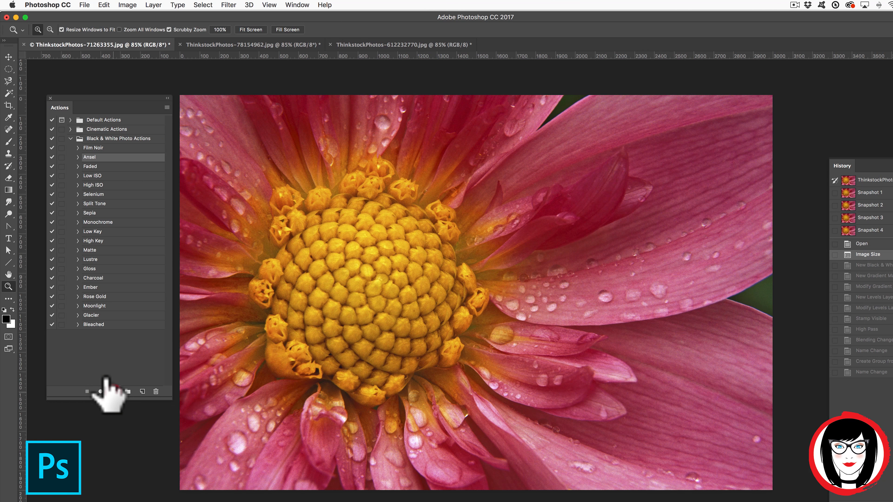
left_click(114, 391)
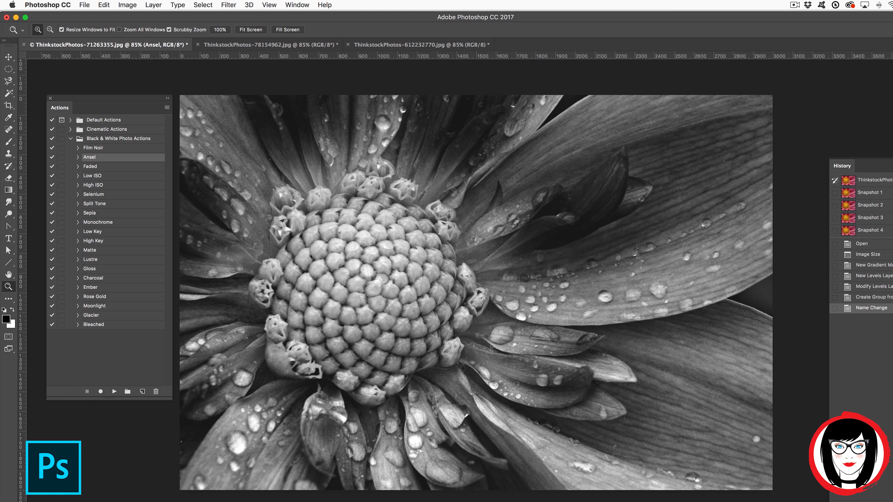
left_click(868, 243)
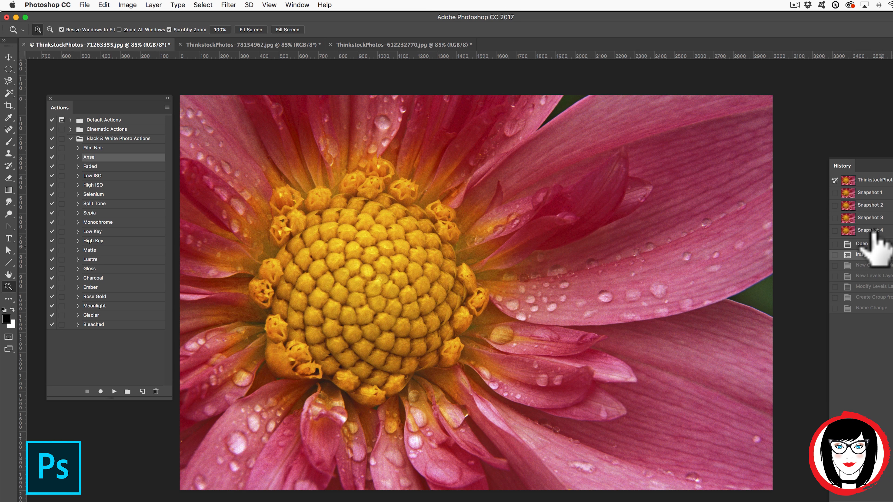
Preview Sepia and revert it, then apply Monochrome to the flower photo.
left_click(91, 213)
left_click(101, 391)
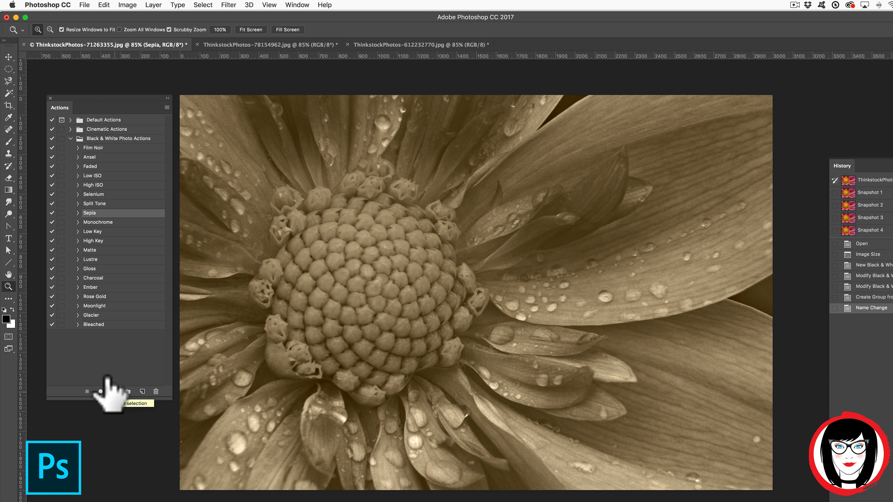
left_click(868, 254)
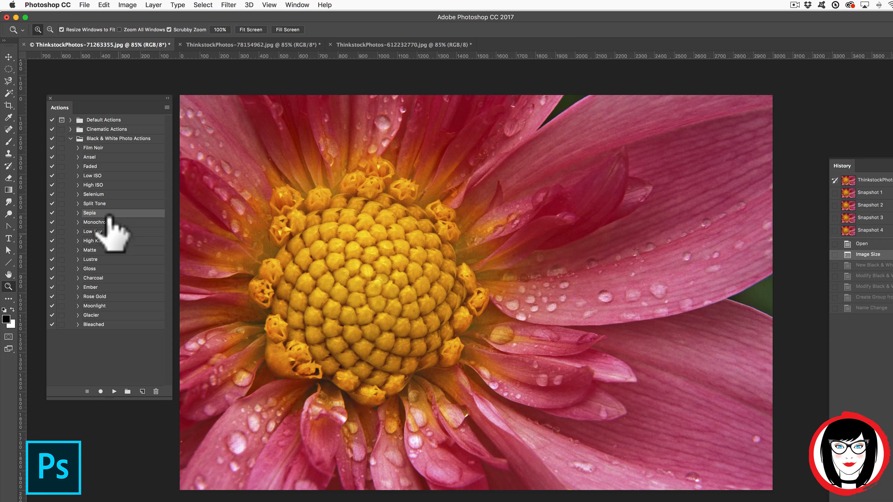
left_click(97, 222)
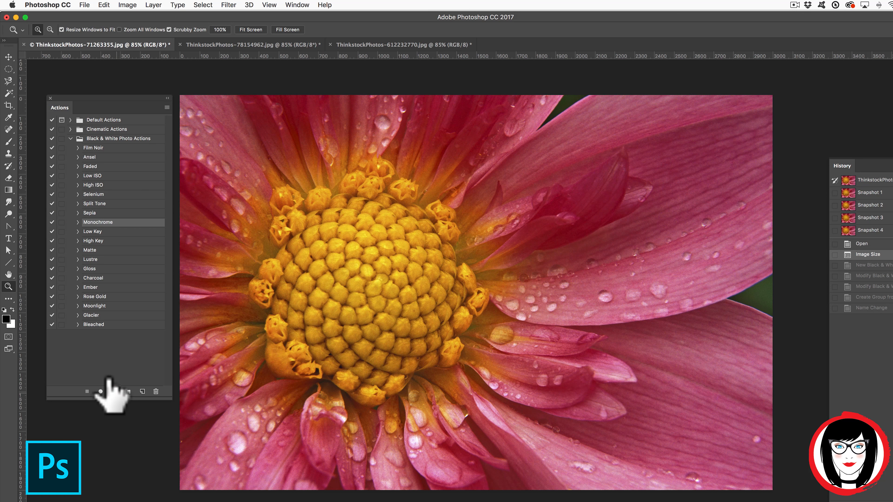
left_click(100, 391)
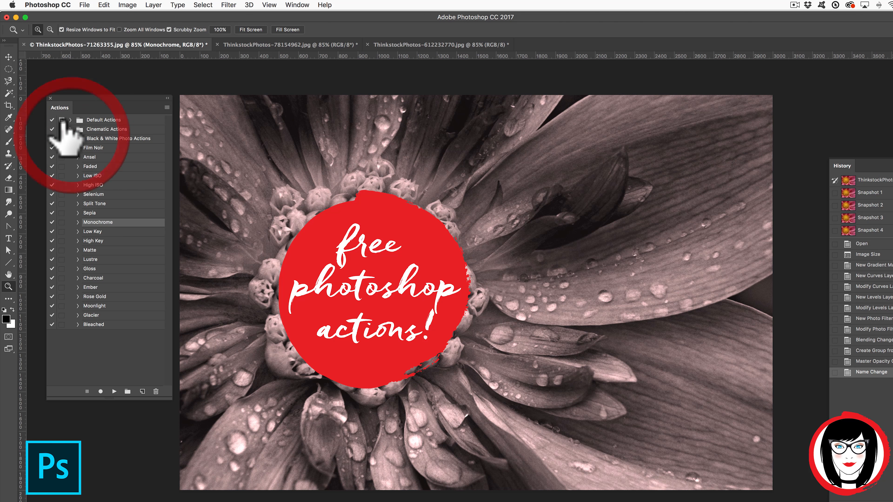
Load 'Black & White Photo Effect Actions.atn' into the Actions panel.
left_click(70, 139)
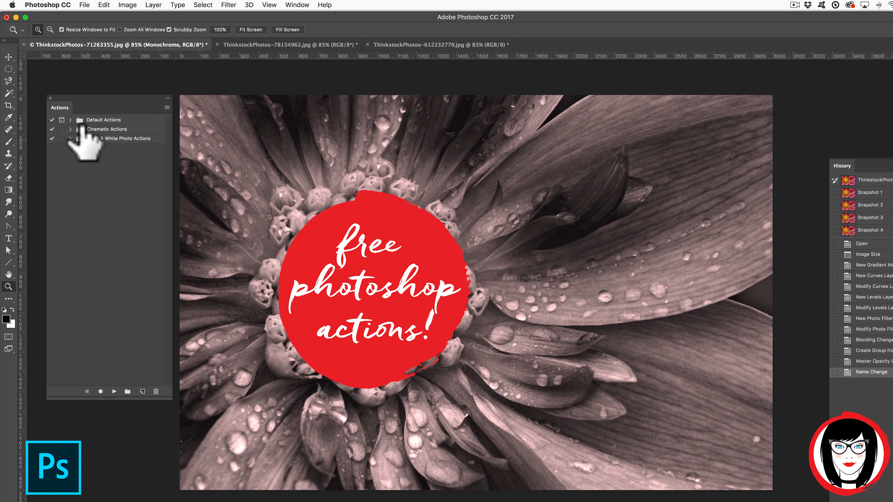
left_click(167, 108)
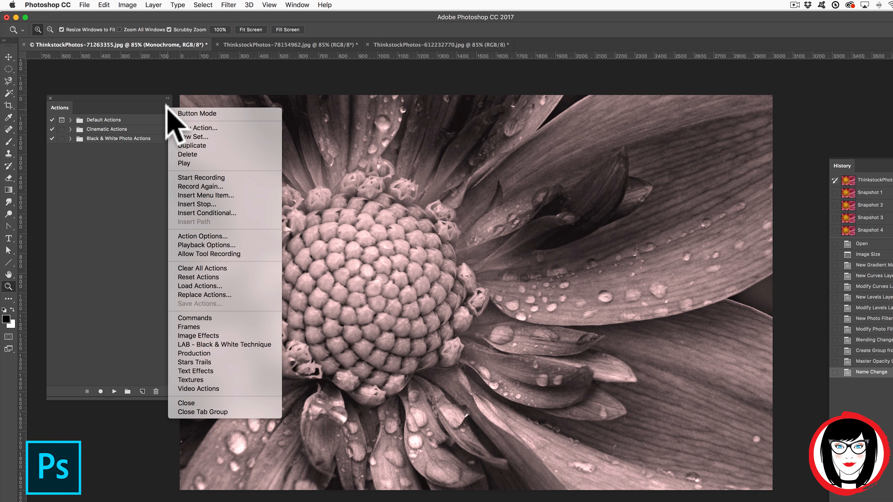
left_click(200, 287)
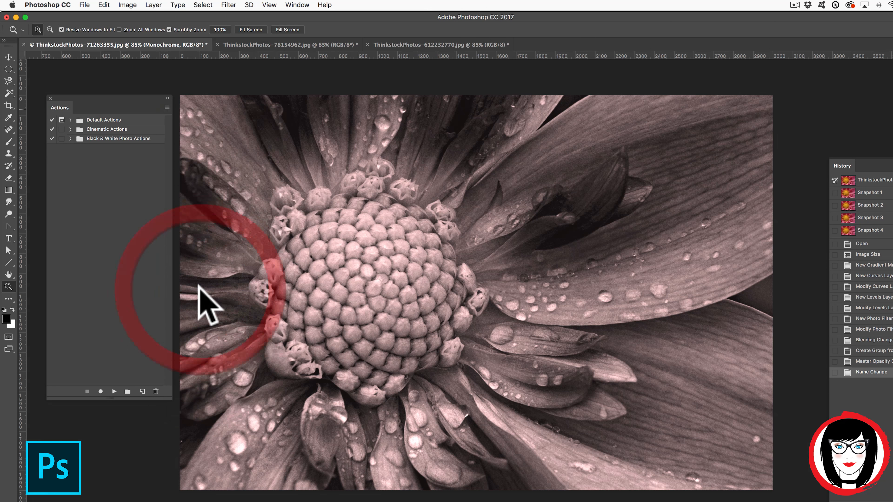
left_click(309, 169)
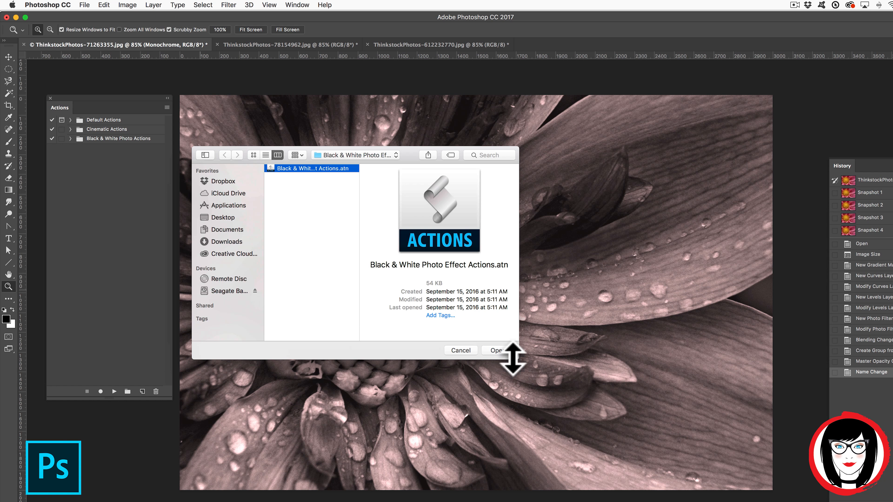
left_click(497, 351)
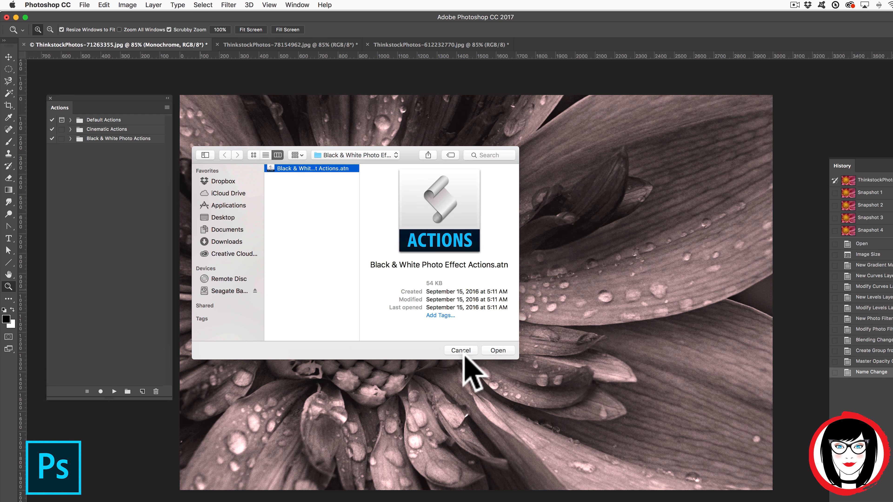
left_click(70, 120)
Browse the Default, Cinematic and Black & White action sets, leaving Cinematic Actions expanded.
left_click(70, 121)
left_click(70, 121)
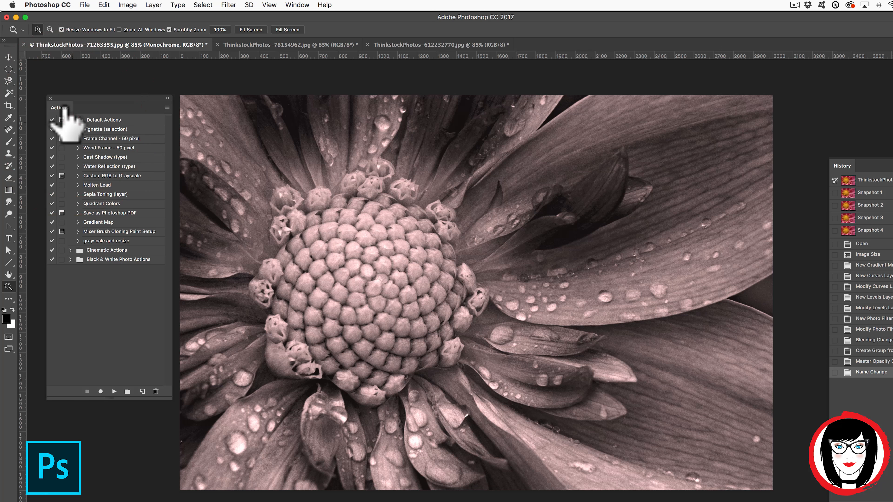
left_click(69, 121)
left_click(70, 129)
left_click(71, 130)
left_click(70, 129)
left_click(70, 129)
left_click(70, 139)
left_click(70, 139)
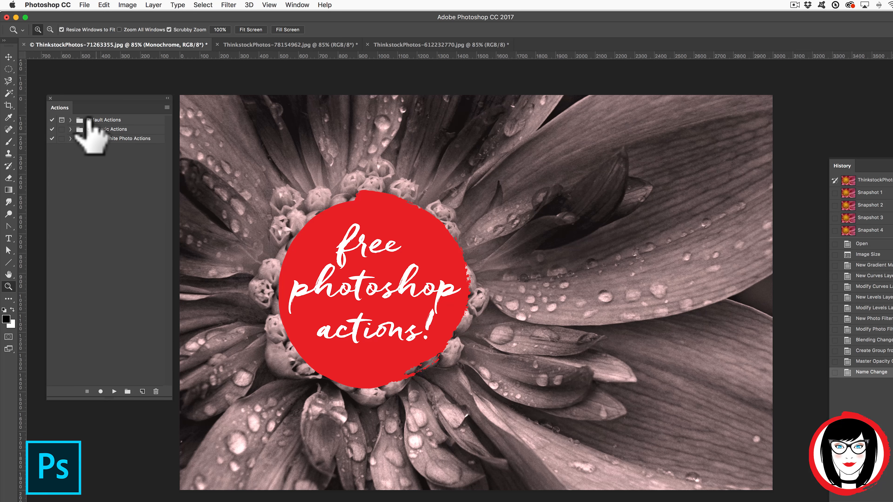
left_click(70, 129)
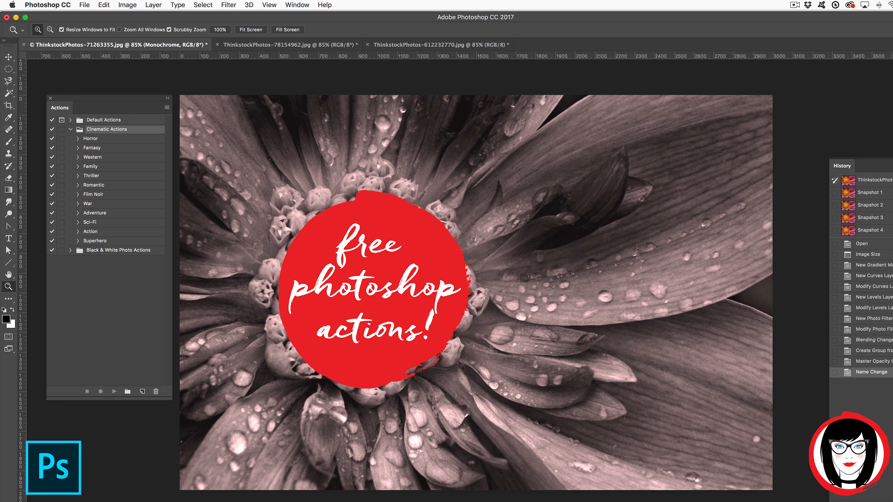
Revert to the Image Size history state, run the War effect, then select Rose Gold.
left_click(868, 254)
left_click(85, 203)
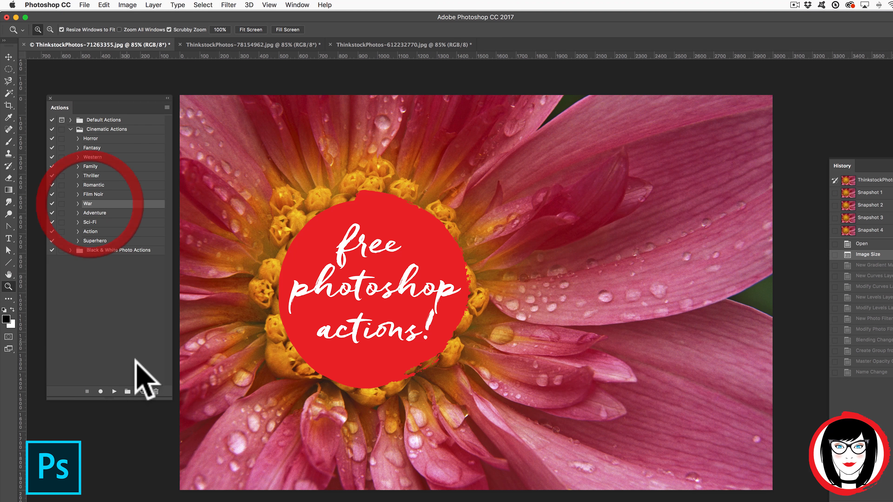
left_click(114, 392)
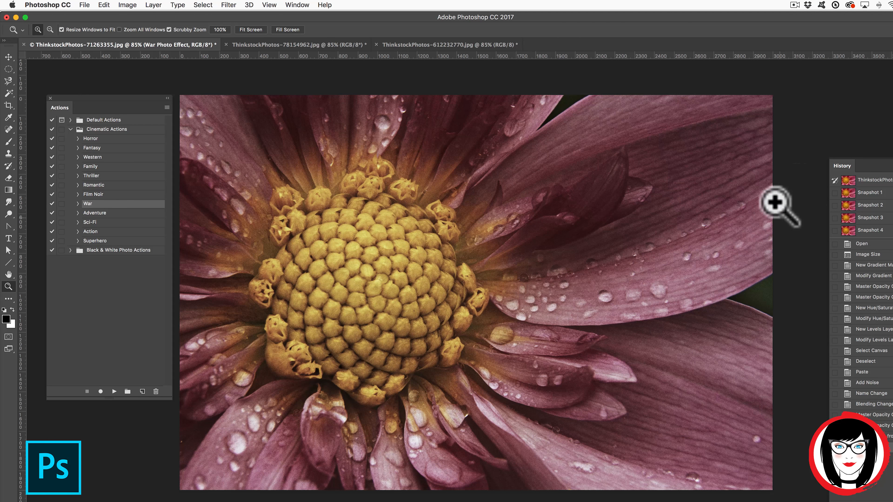
left_click(94, 296)
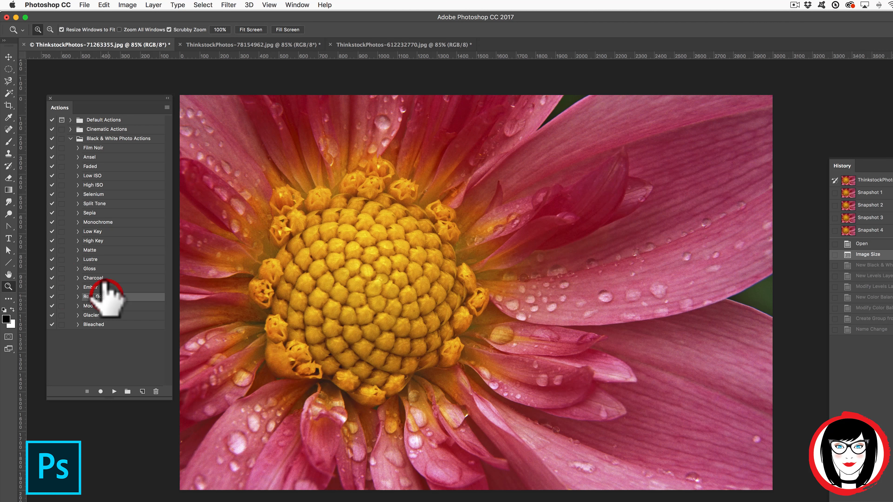
Play the Rose Gold action to tint the dahlia in salmon-pink tones.
left_click(113, 391)
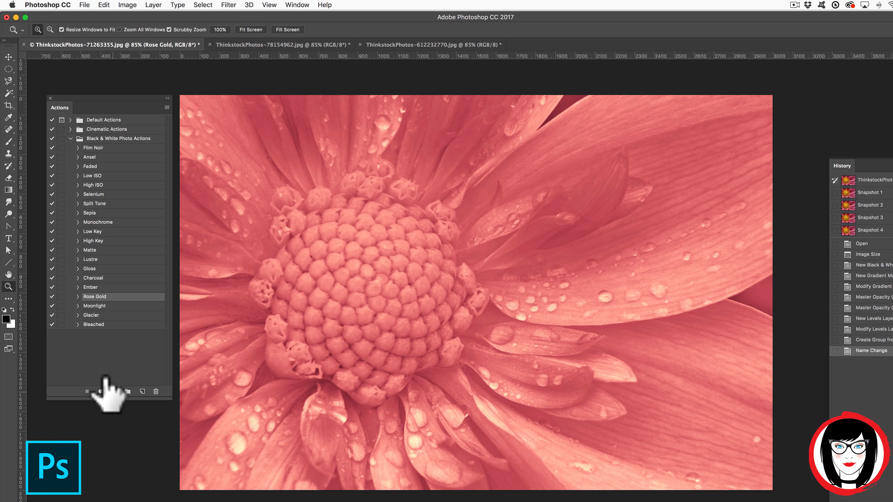